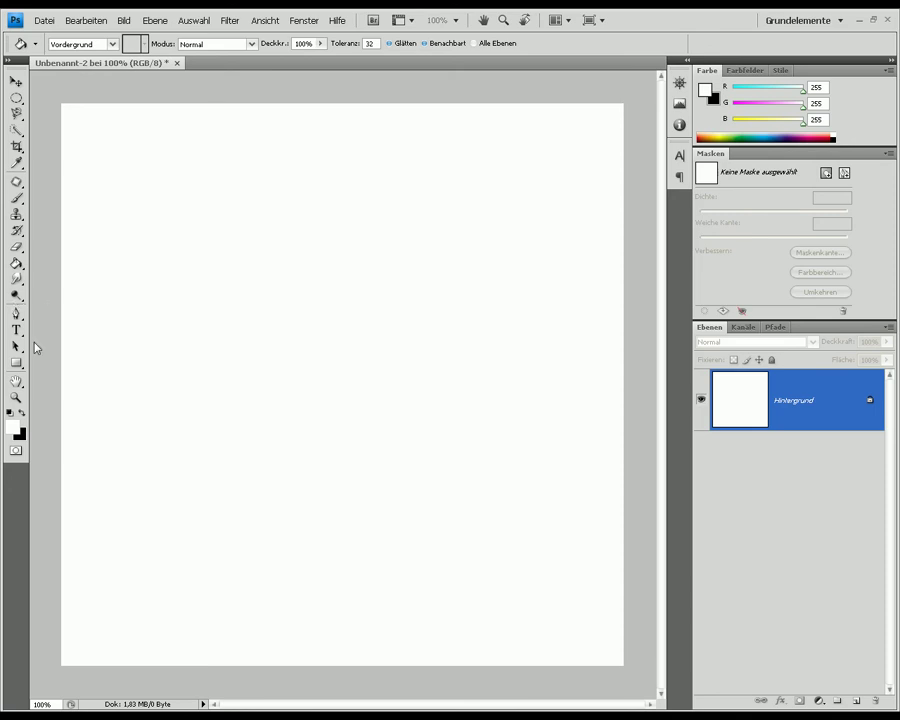
Fill the white background with mid grey b8b8b8 (RGB 184) using the Paint Bucket
click(13, 427)
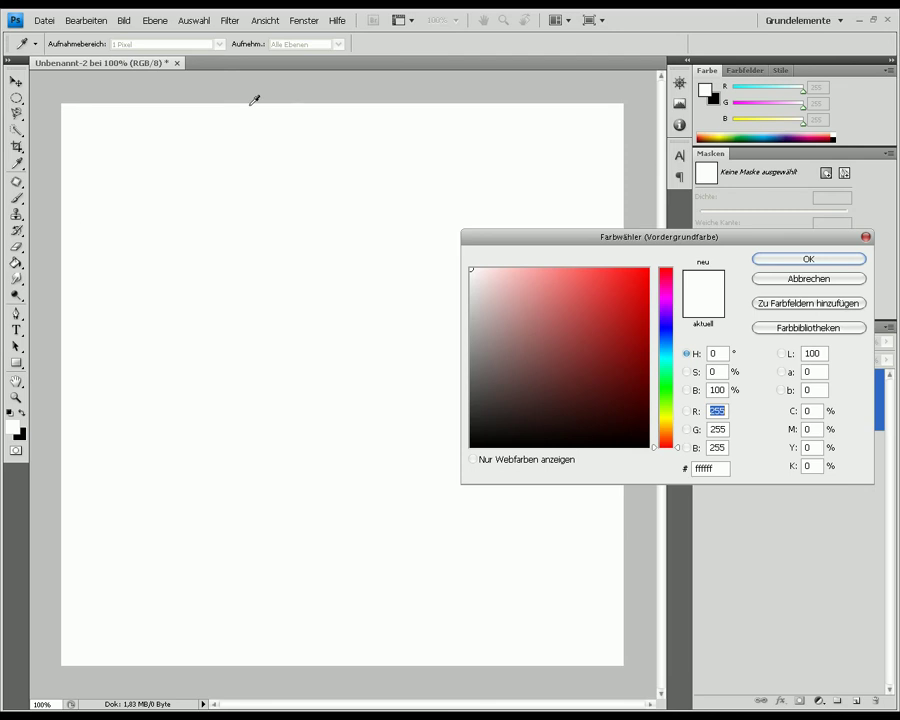
drag(468, 311, 471, 317)
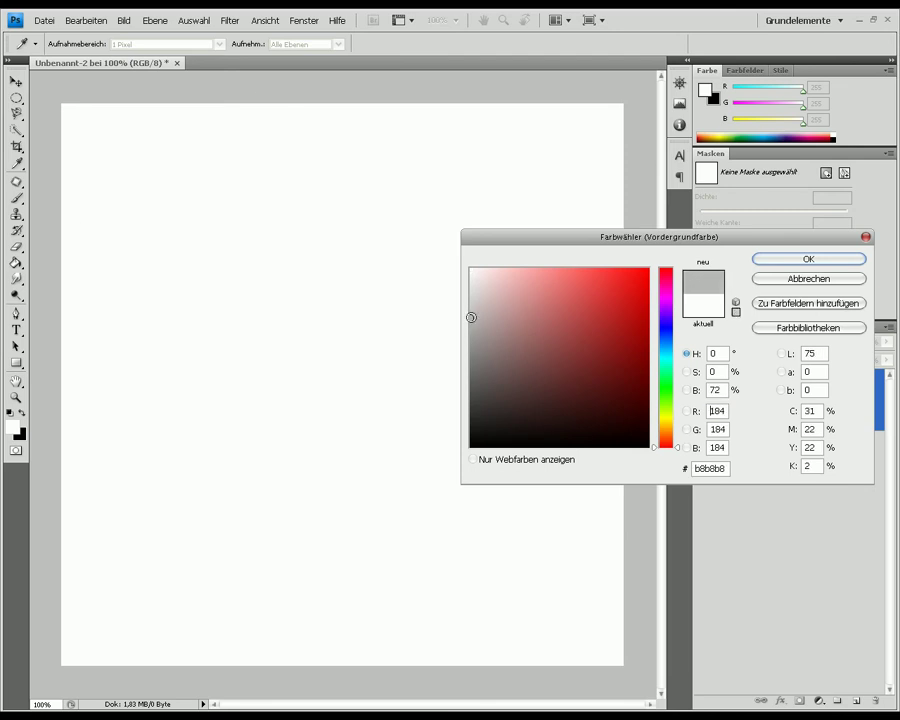
click(819, 259)
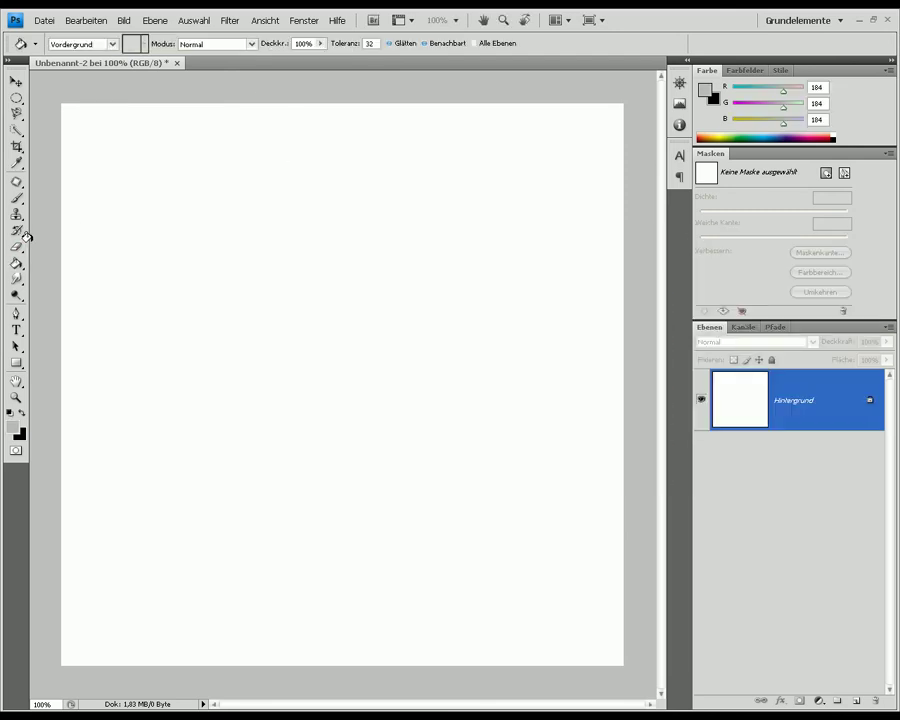
click(207, 293)
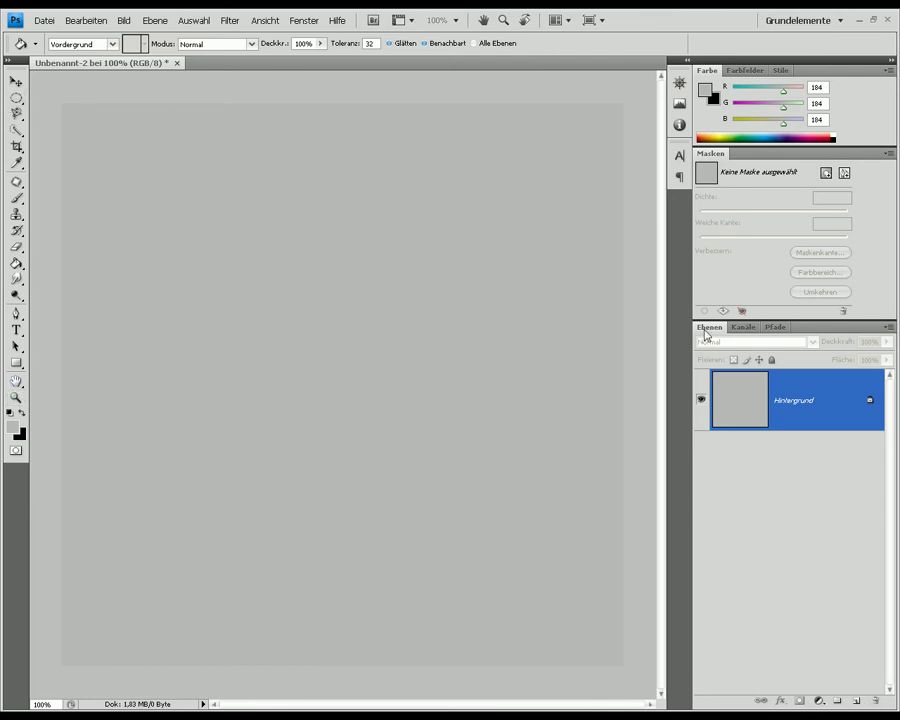
Add the empty layer Ebene 1 and draw a circular elliptical selection near the canvas centre
click(856, 701)
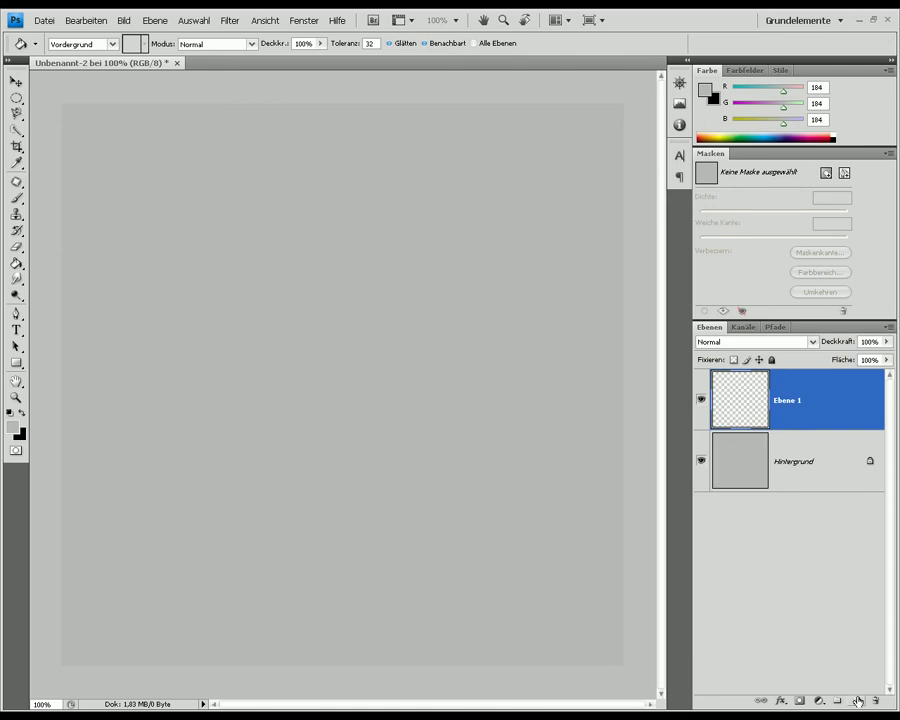
click(15, 98)
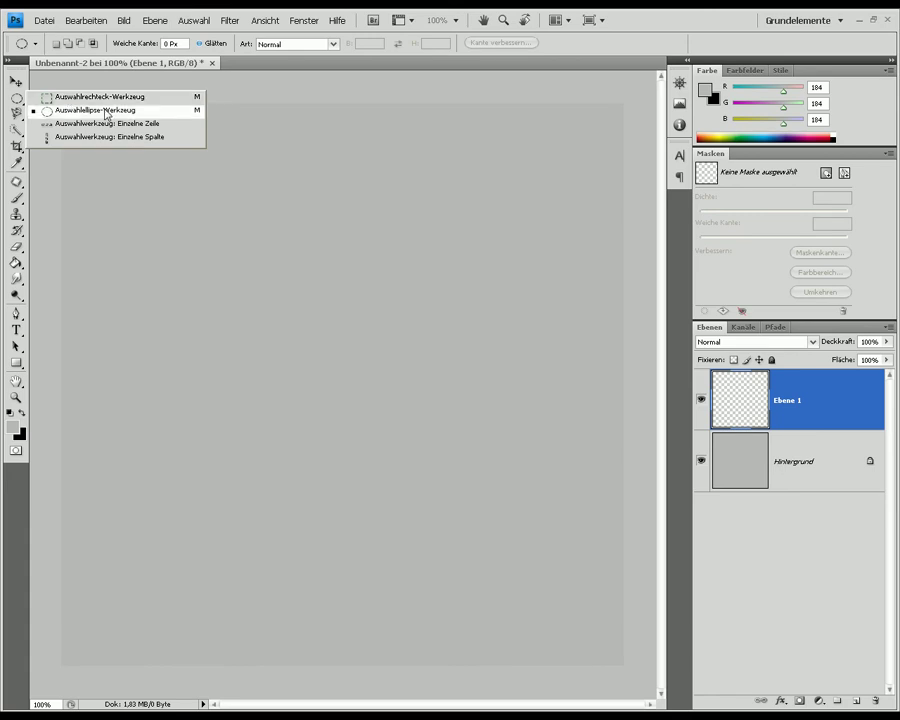
click(104, 111)
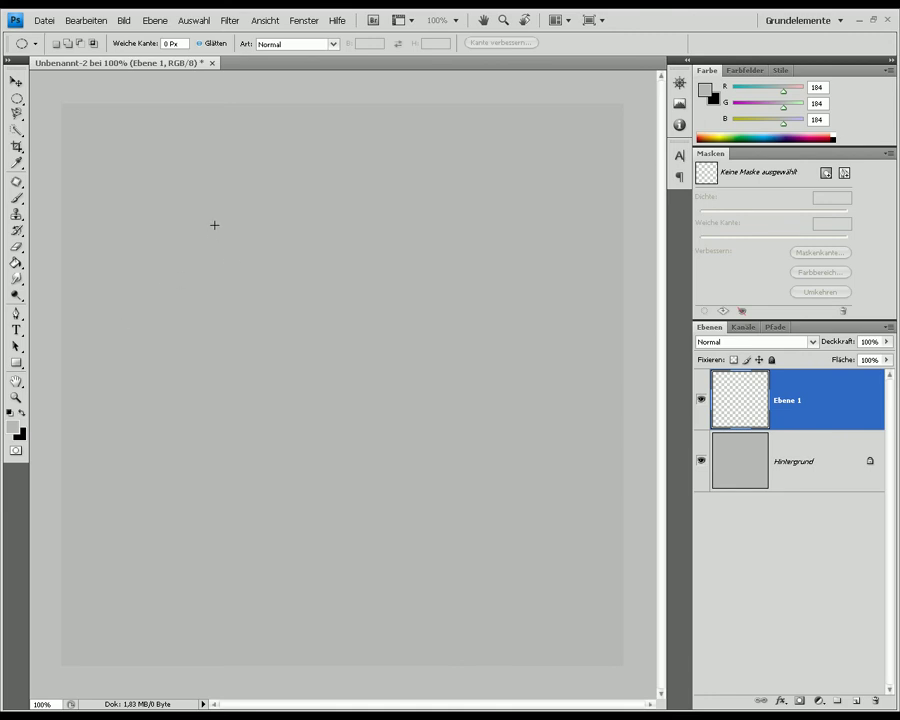
drag(211, 215, 576, 483)
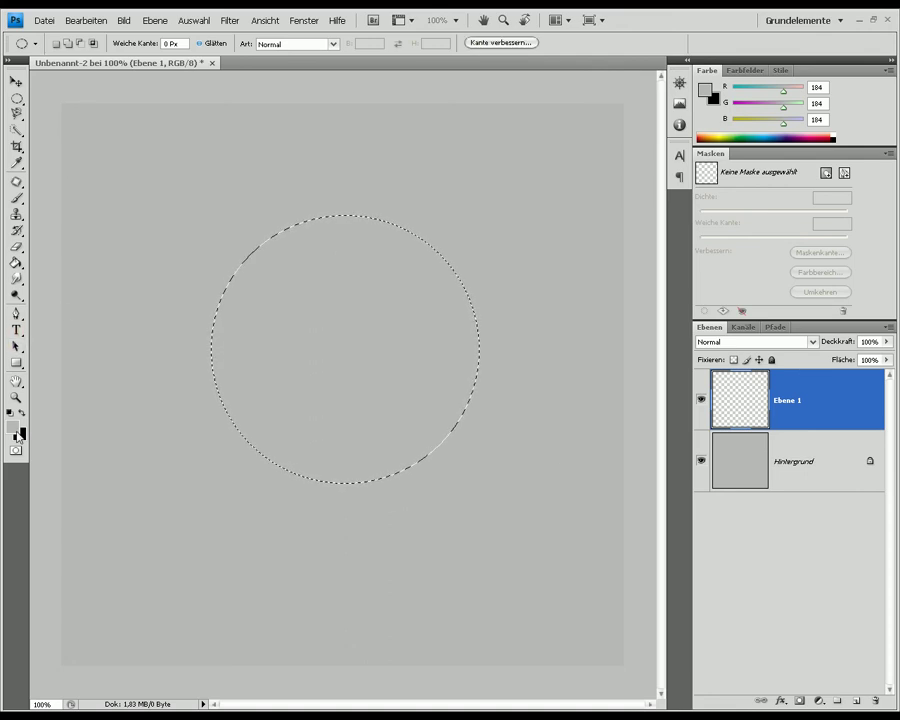
click(13, 427)
Fill the circular selection with dark grey 3e3e3e using the Paint Bucket
click(716, 469)
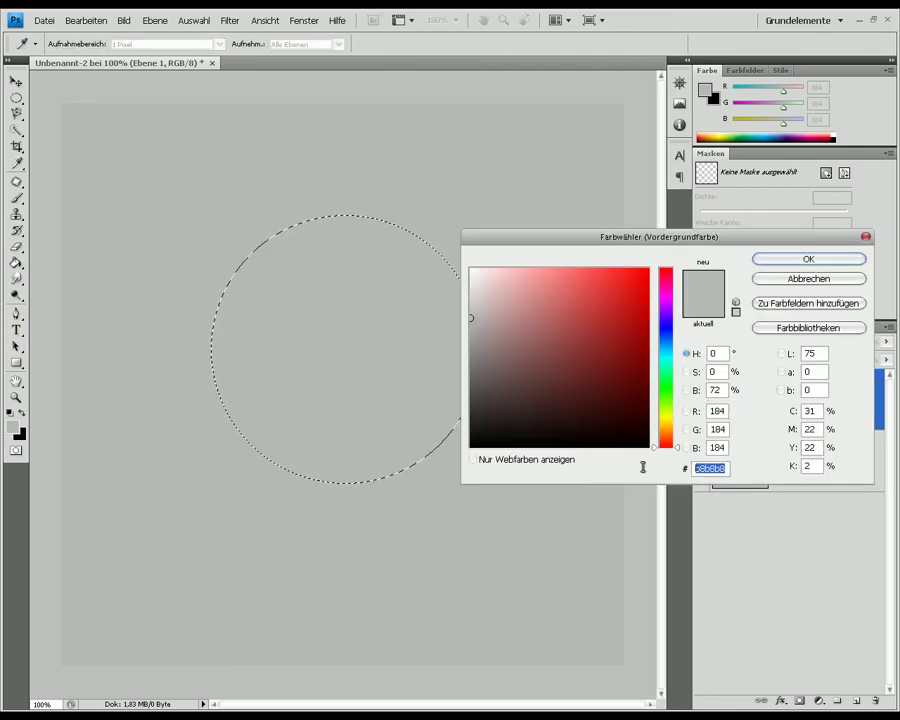
text(3e3e3e)
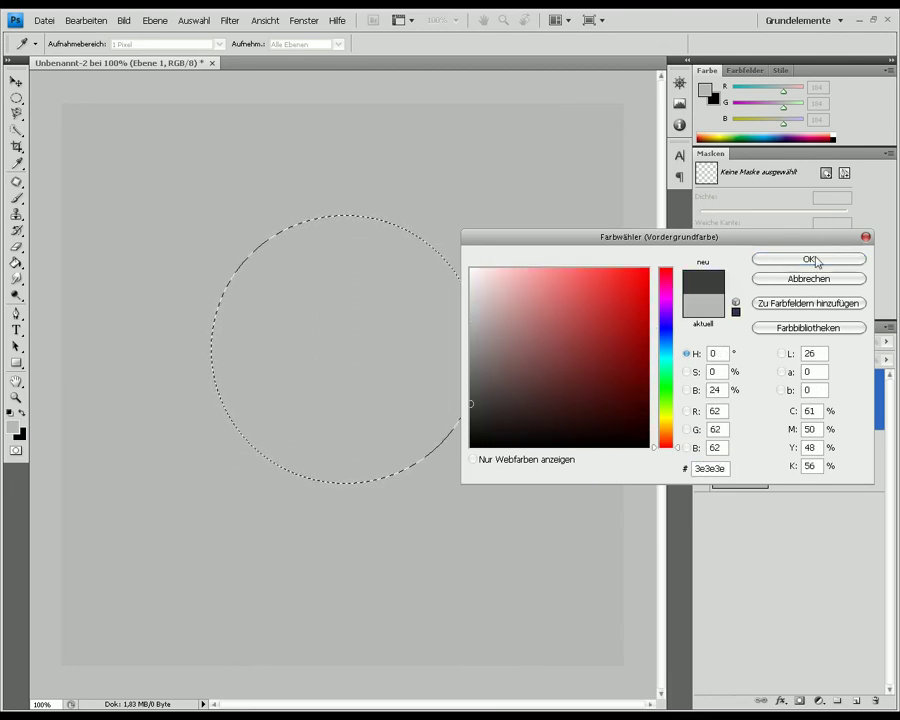
click(812, 260)
click(16, 263)
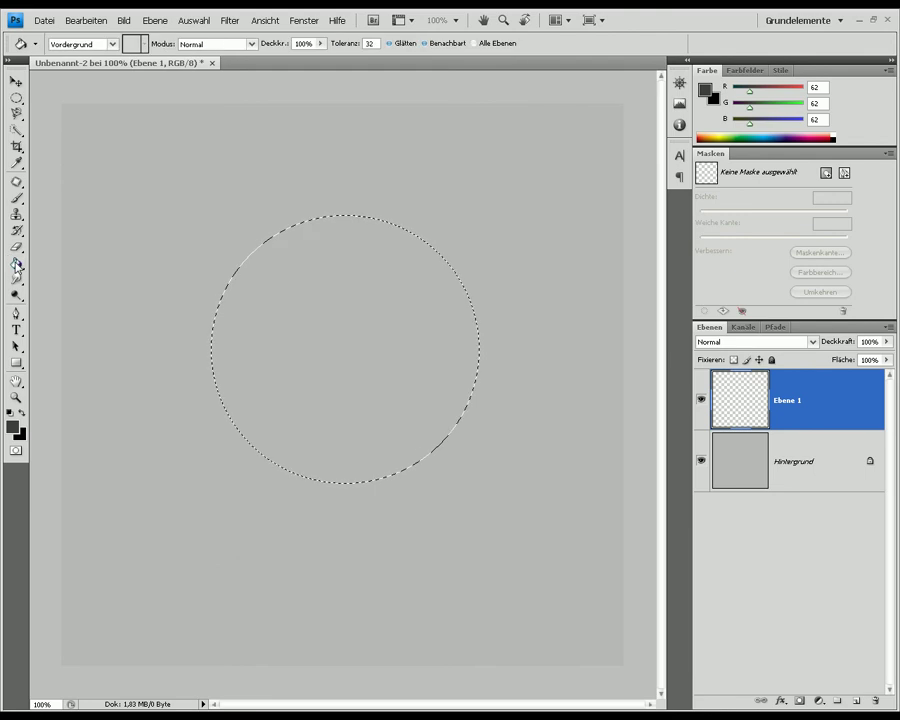
click(287, 307)
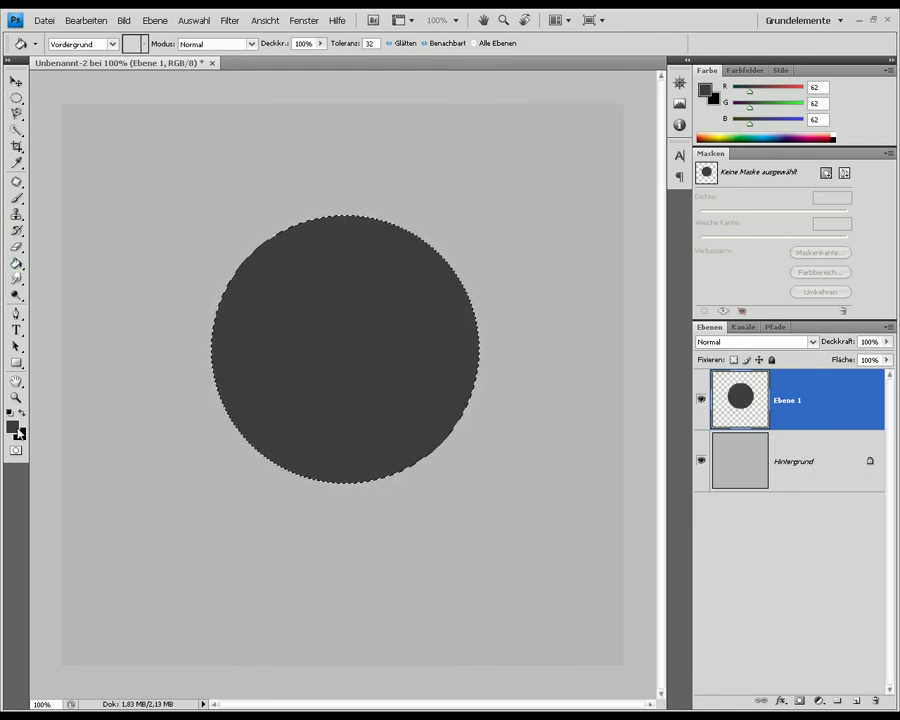
Set the foreground colour to light grey c7c7c7 and the background colour to 3e3e3e
click(12, 427)
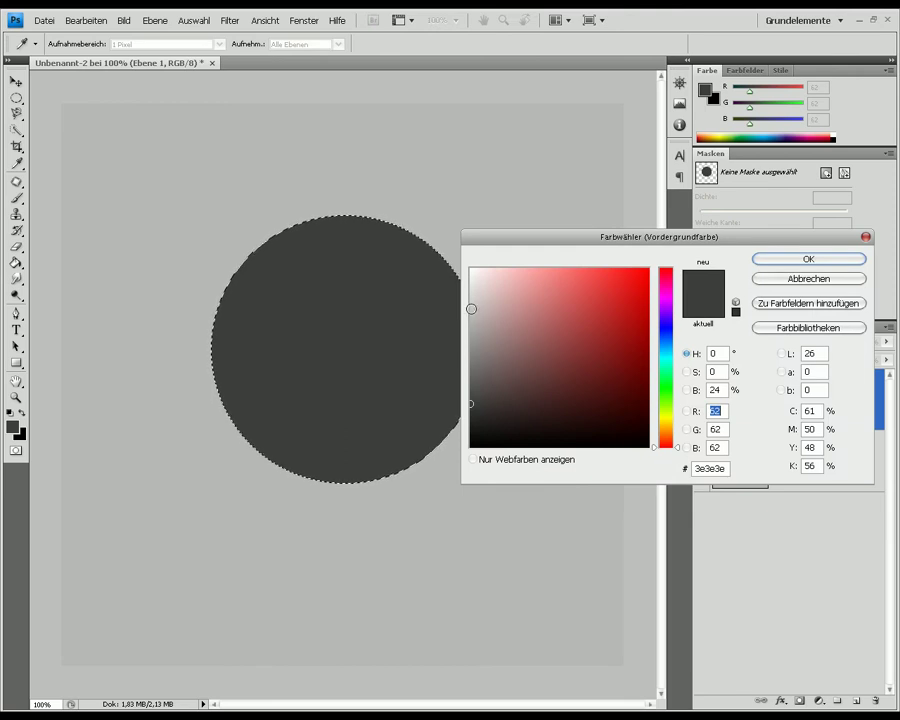
click(469, 308)
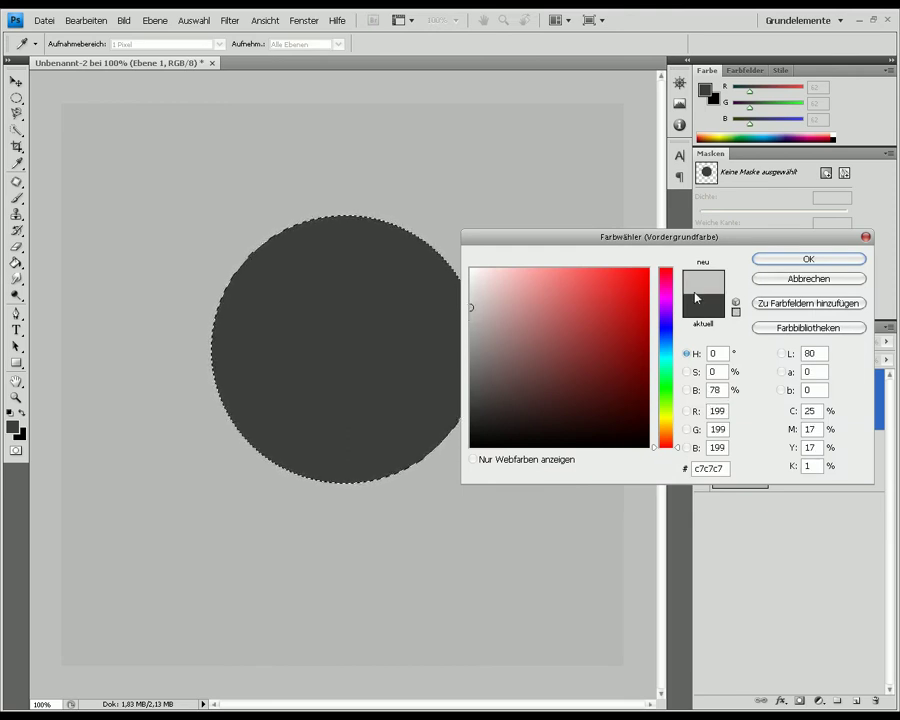
click(771, 258)
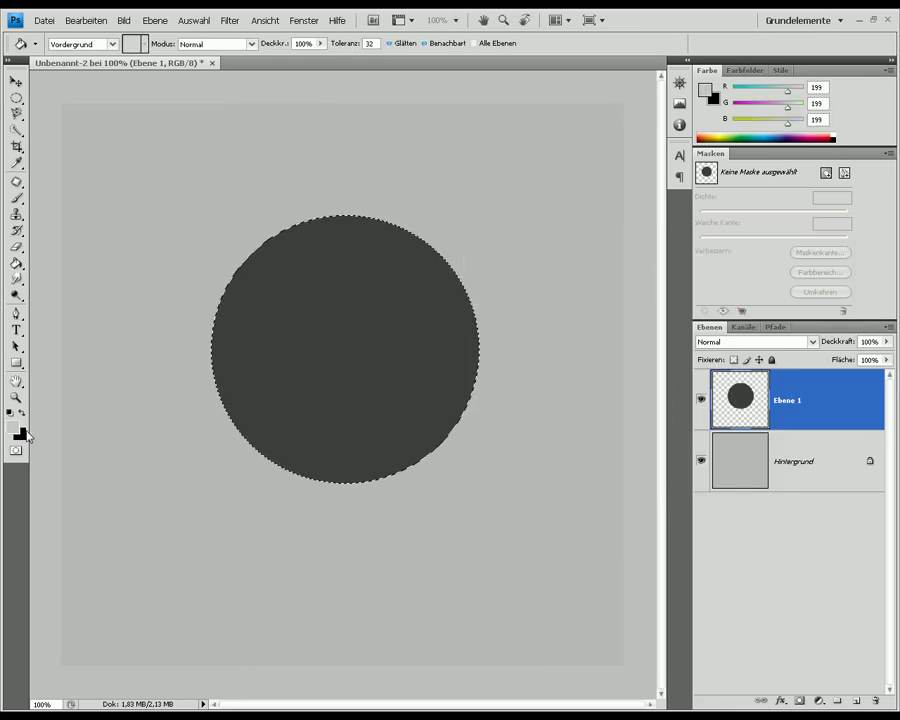
click(19, 433)
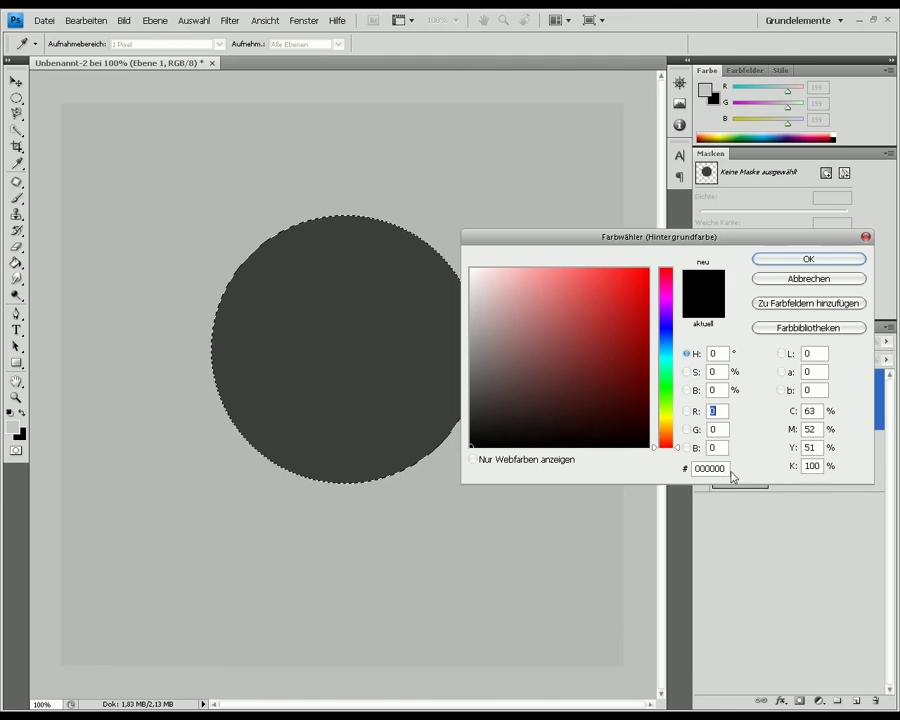
double_click(712, 468)
text(3e3)
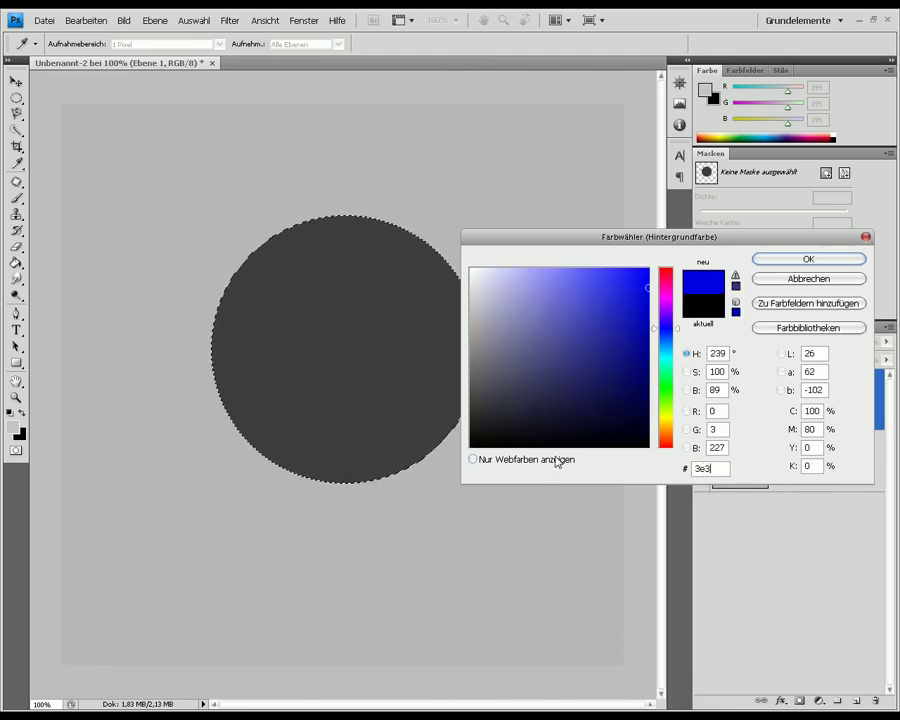
text(e3e)
click(778, 263)
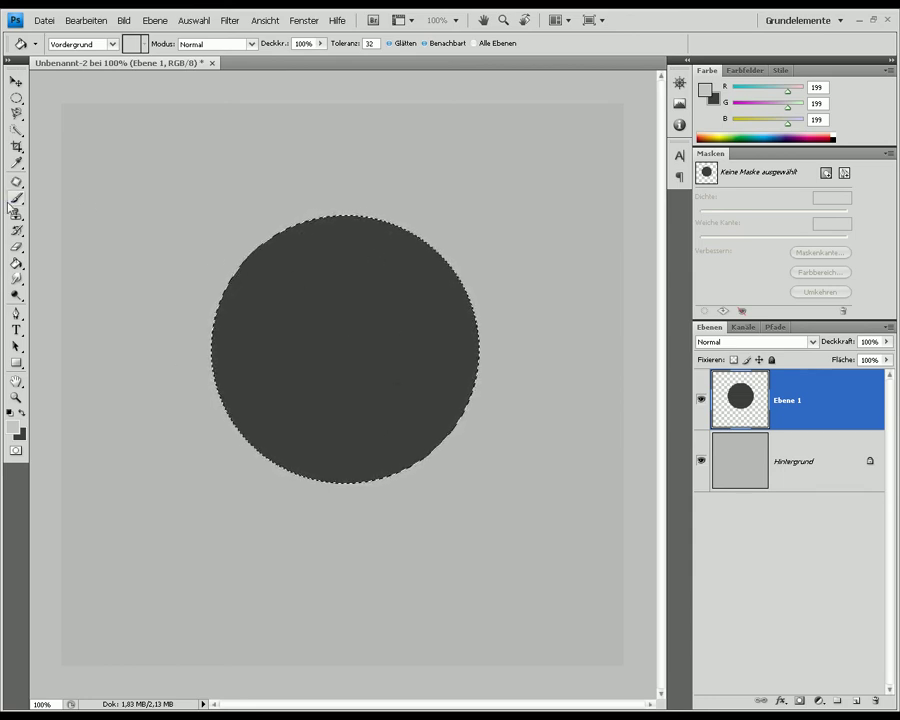
right_click(18, 263)
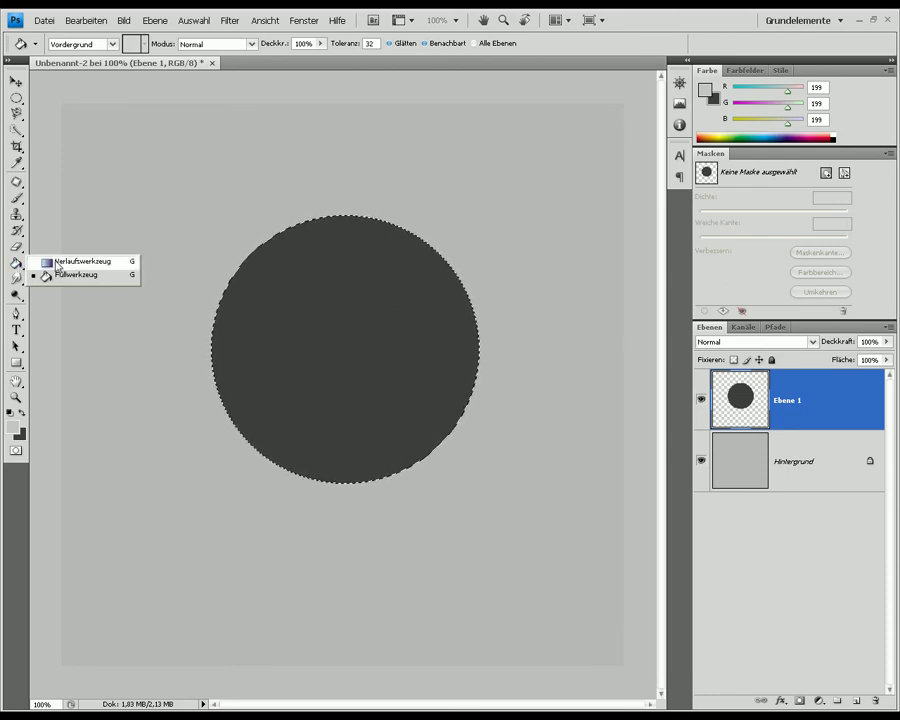
Shade the circle with a top-down radial gradient, retrying until the highlight sits near the top, then deselect
click(65, 262)
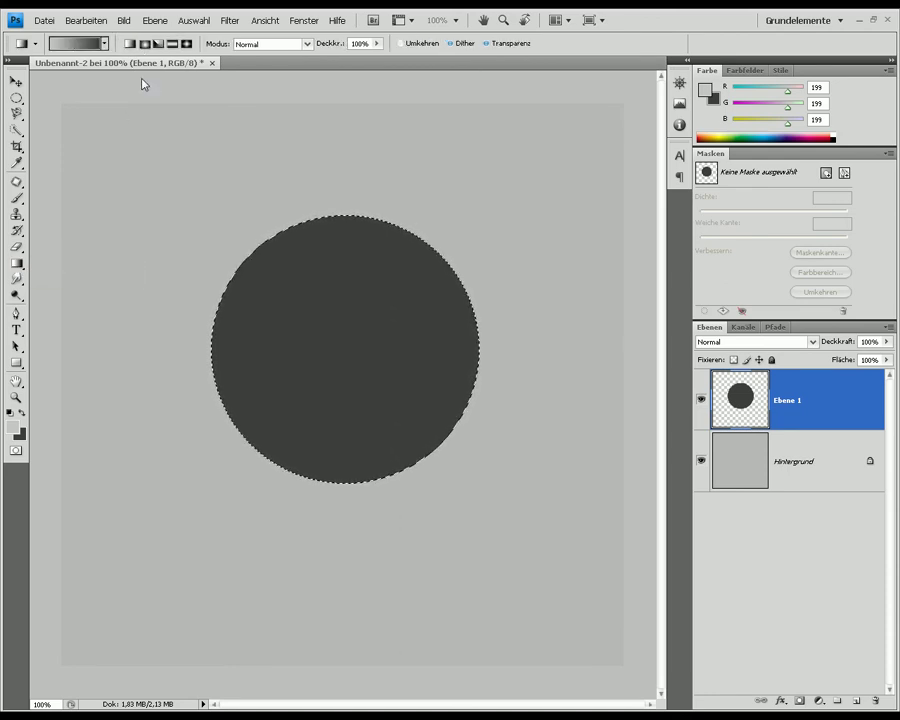
click(146, 44)
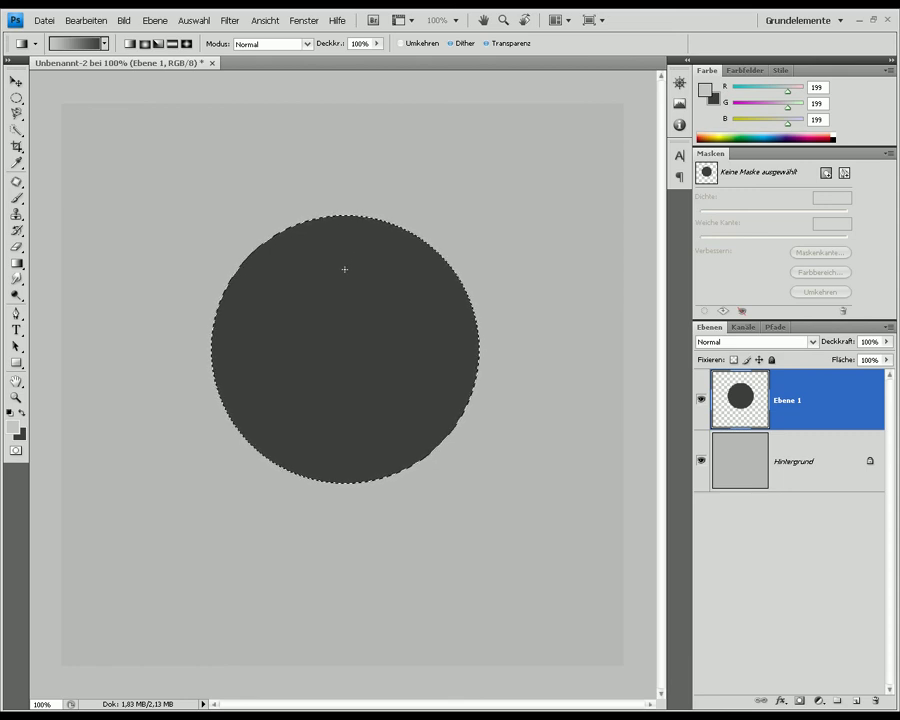
drag(340, 280, 340, 422)
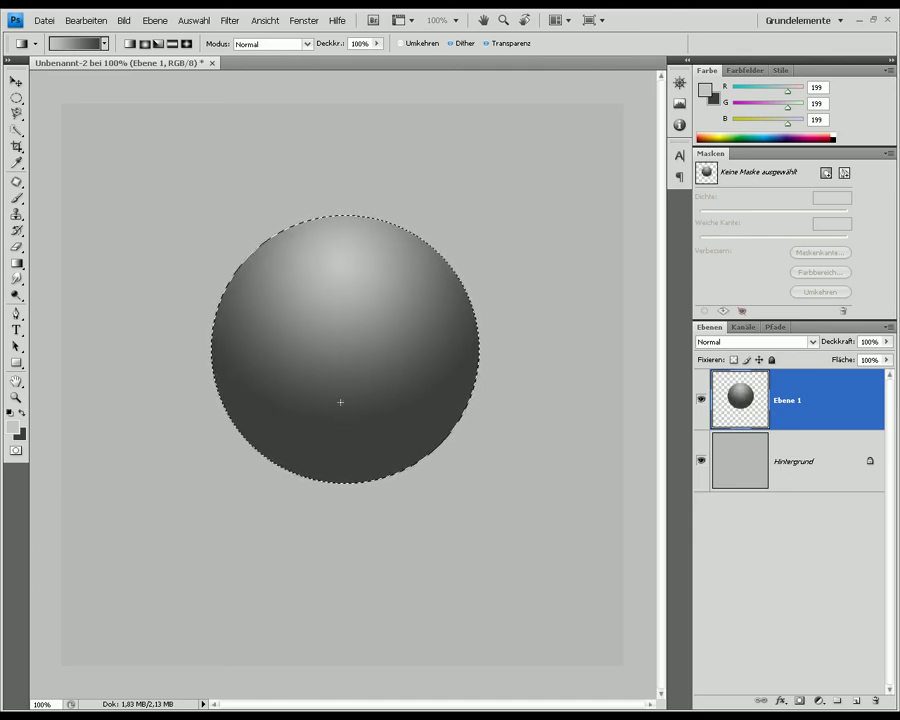
click(357, 305)
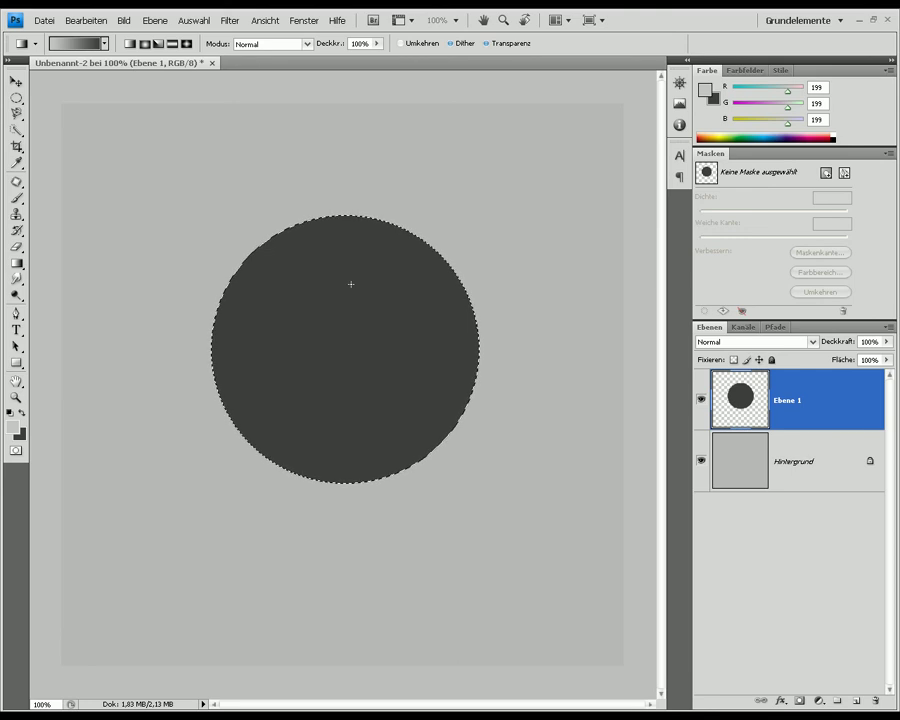
drag(348, 286, 340, 438)
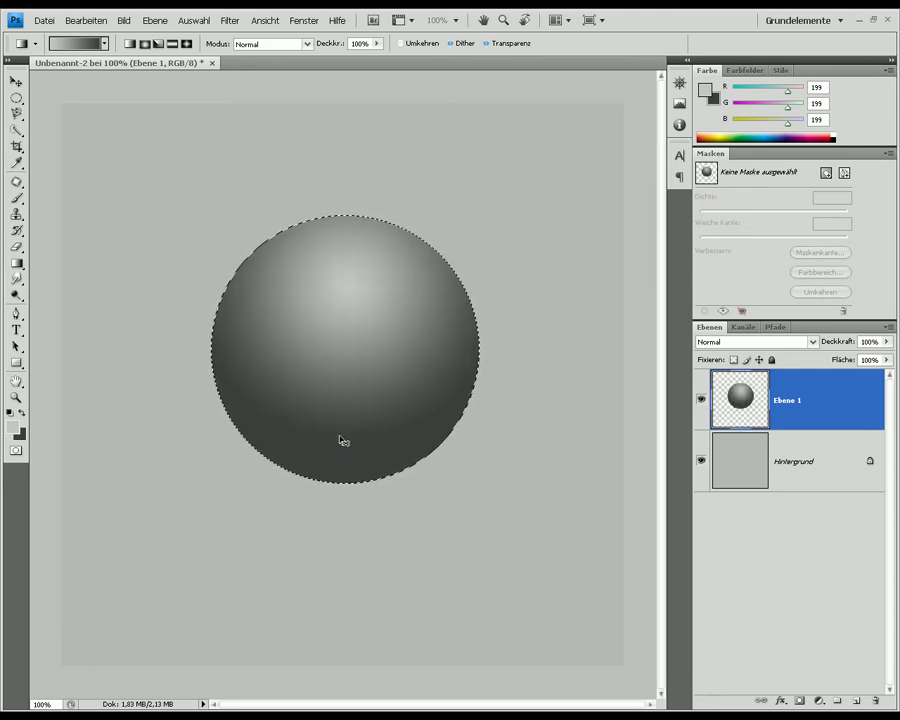
key(ctrl+z)
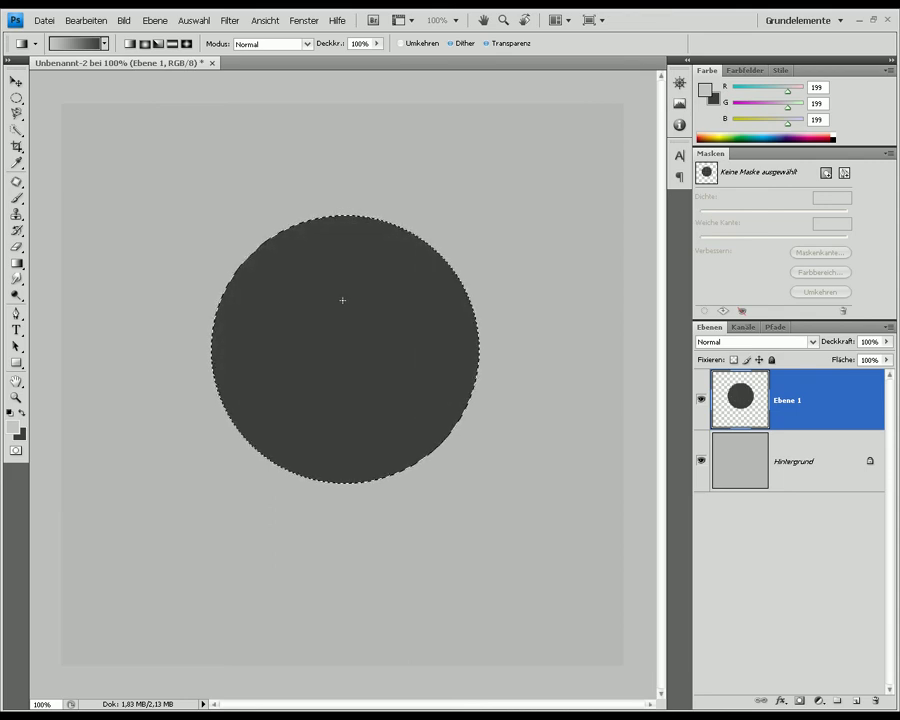
drag(343, 312, 338, 398)
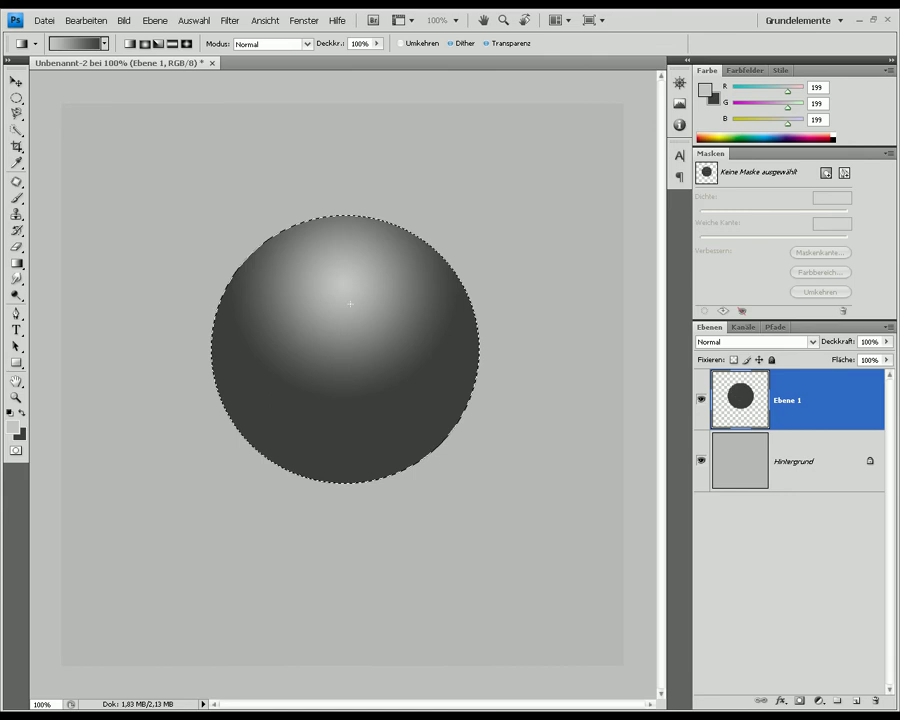
key(ctrl+z)
drag(349, 288, 332, 436)
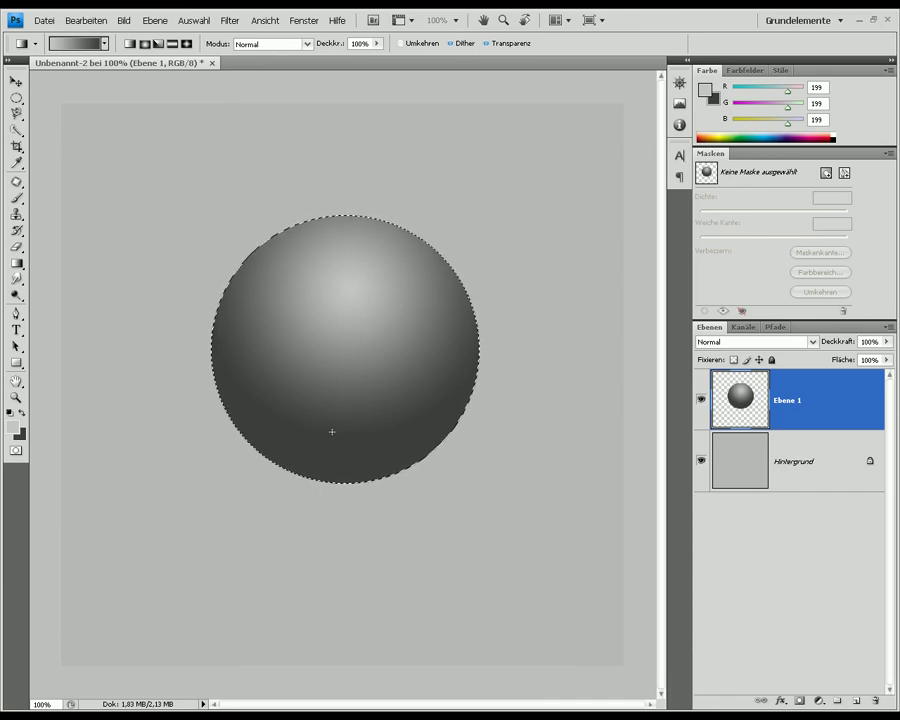
key(ctrl+z)
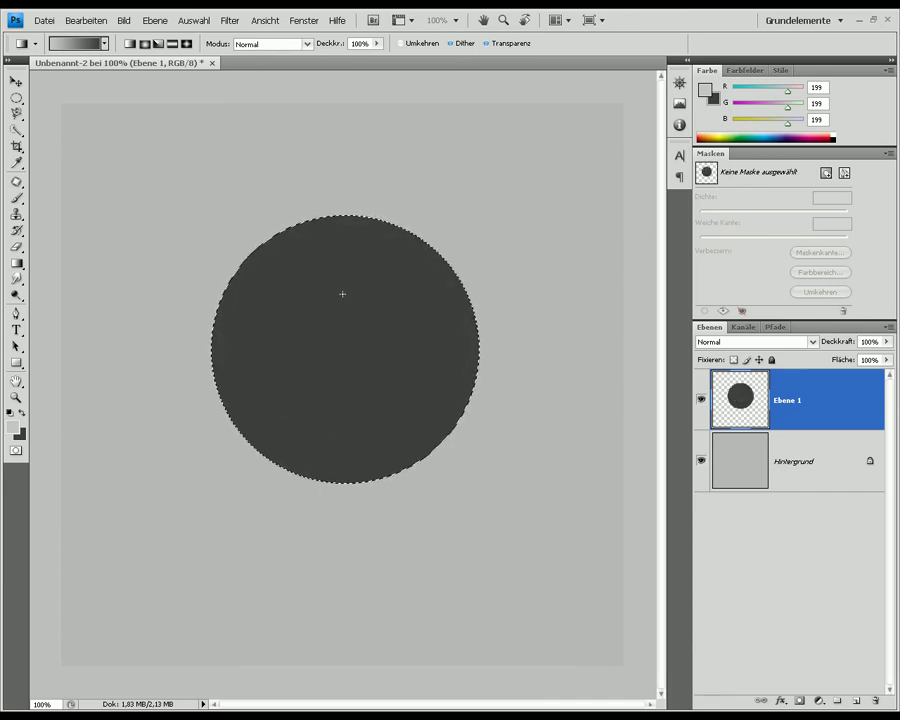
drag(342, 295, 347, 415)
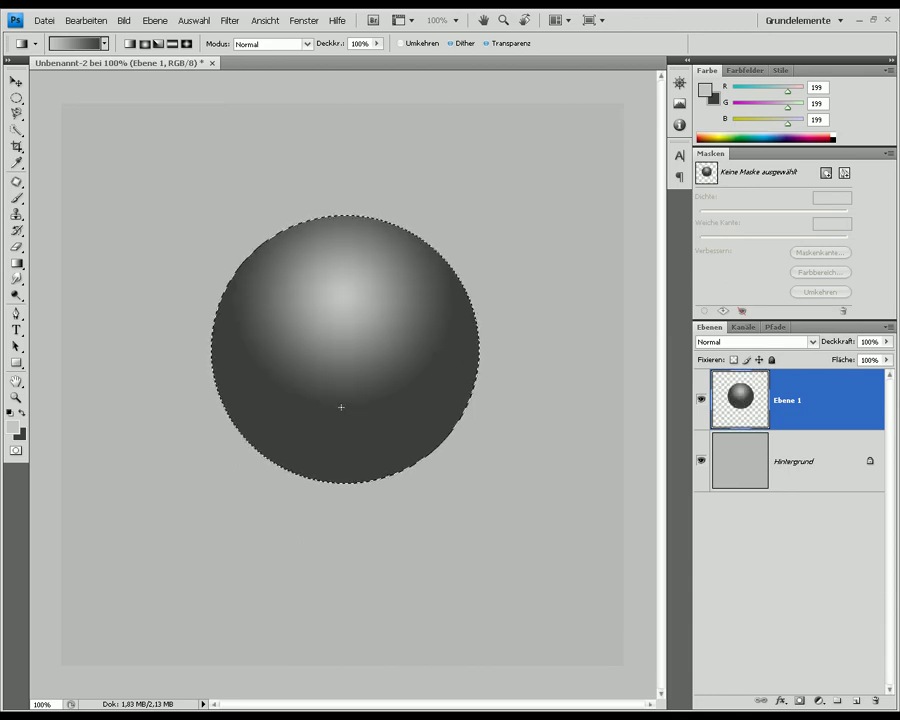
key(ctrl+z)
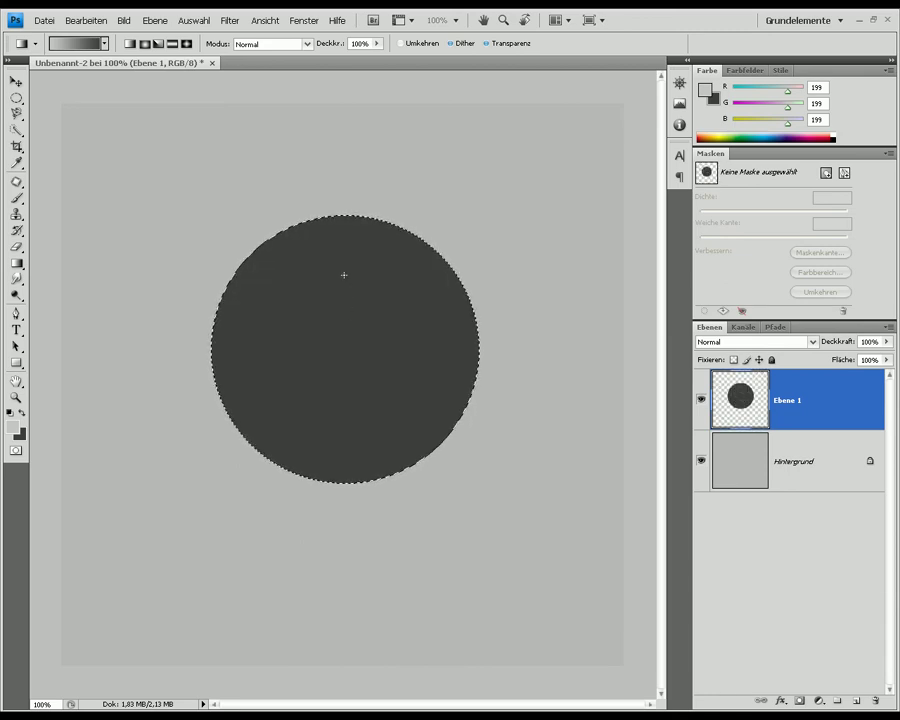
drag(341, 289, 340, 414)
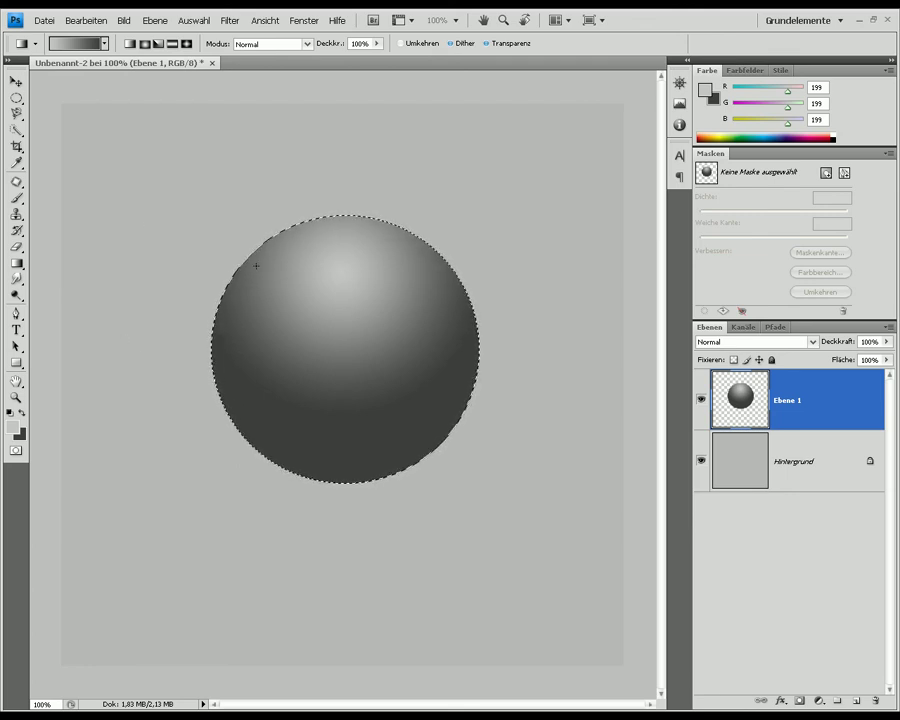
key(ctrl+d)
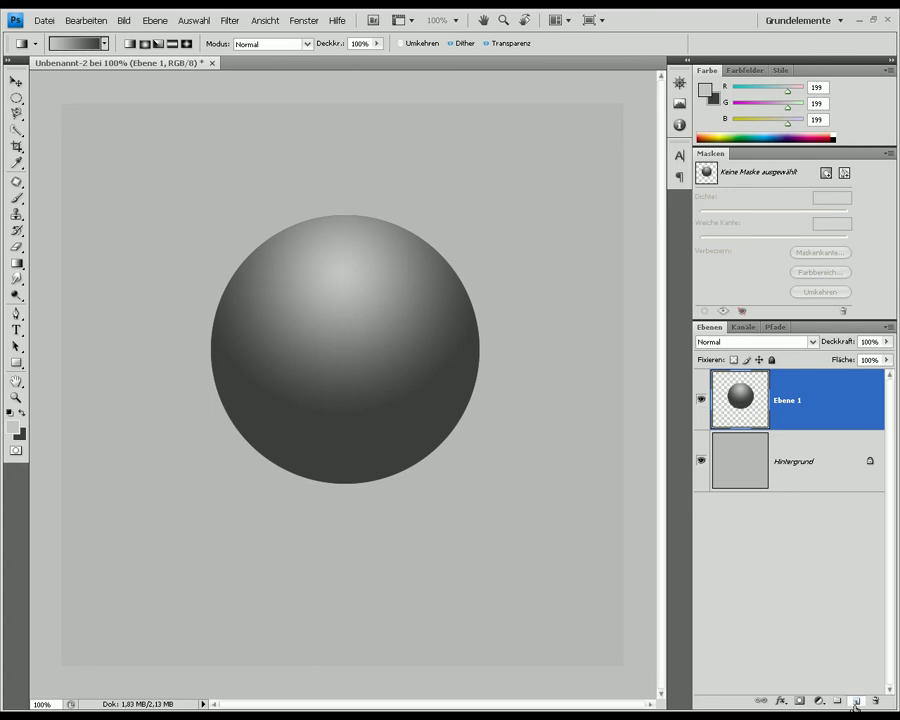
Add layer Ebene 2 and draw an oval selection over the sphere's upper highlight
click(856, 701)
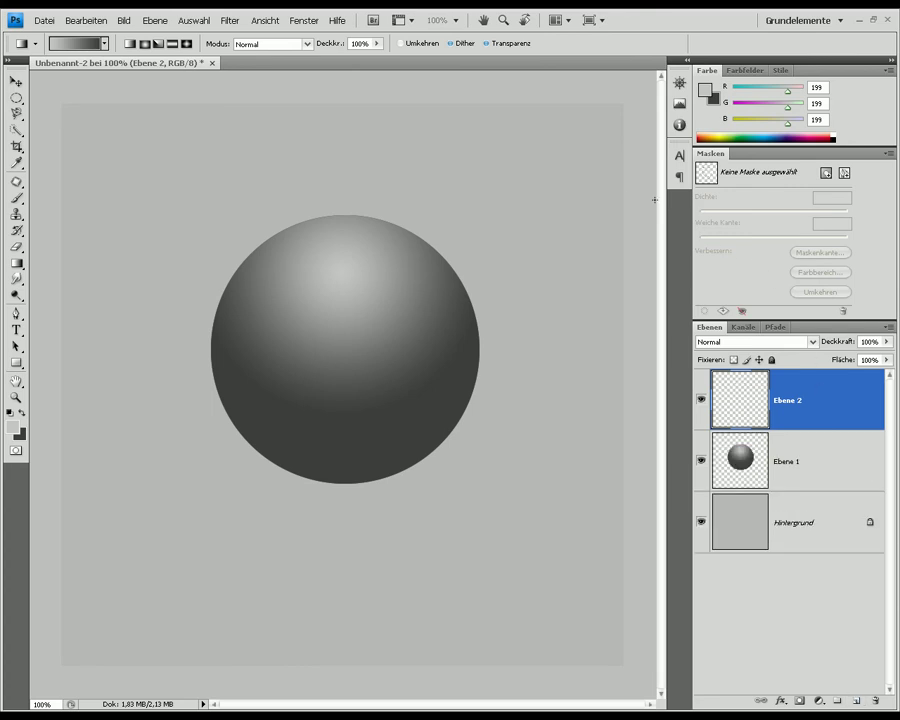
click(16, 102)
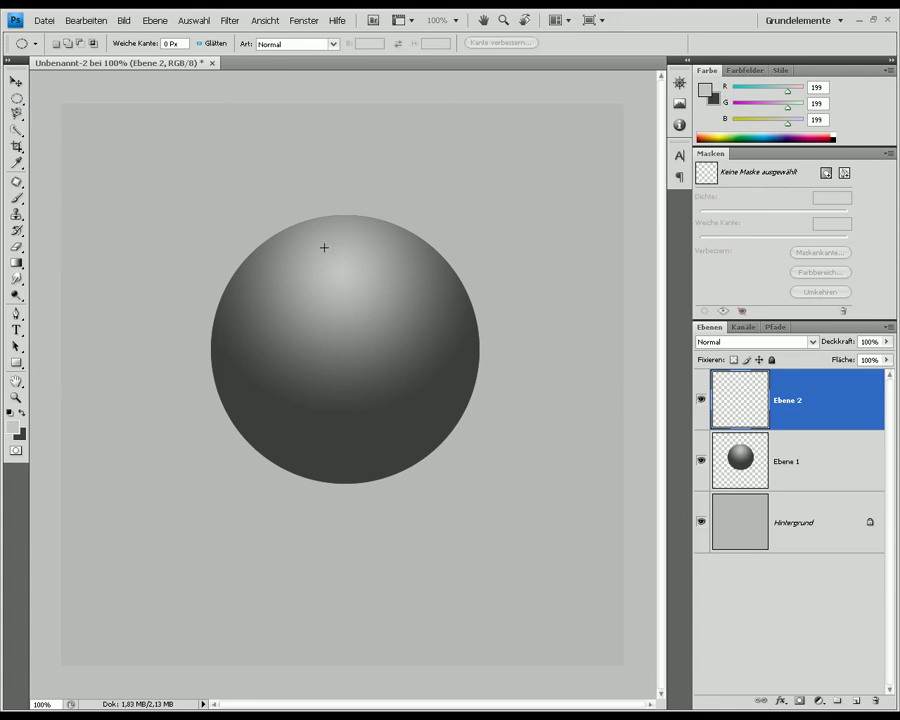
drag(404, 237, 276, 310)
mouse_move(276, 310)
mouse_down()
mouse_move(281, 321)
mouse_move(263, 323)
mouse_up()
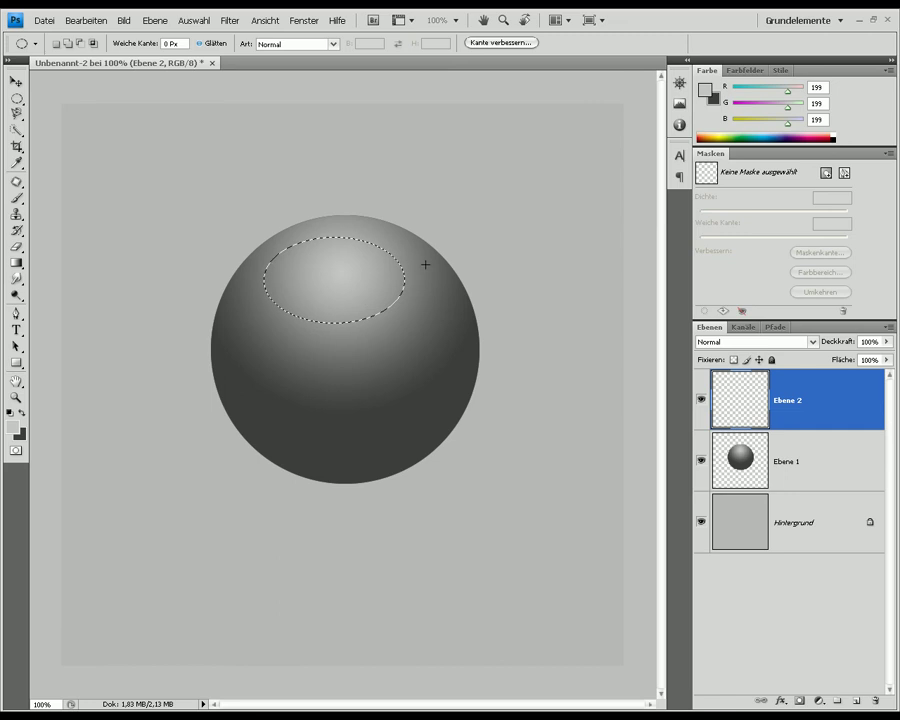
drag(415, 244, 268, 323)
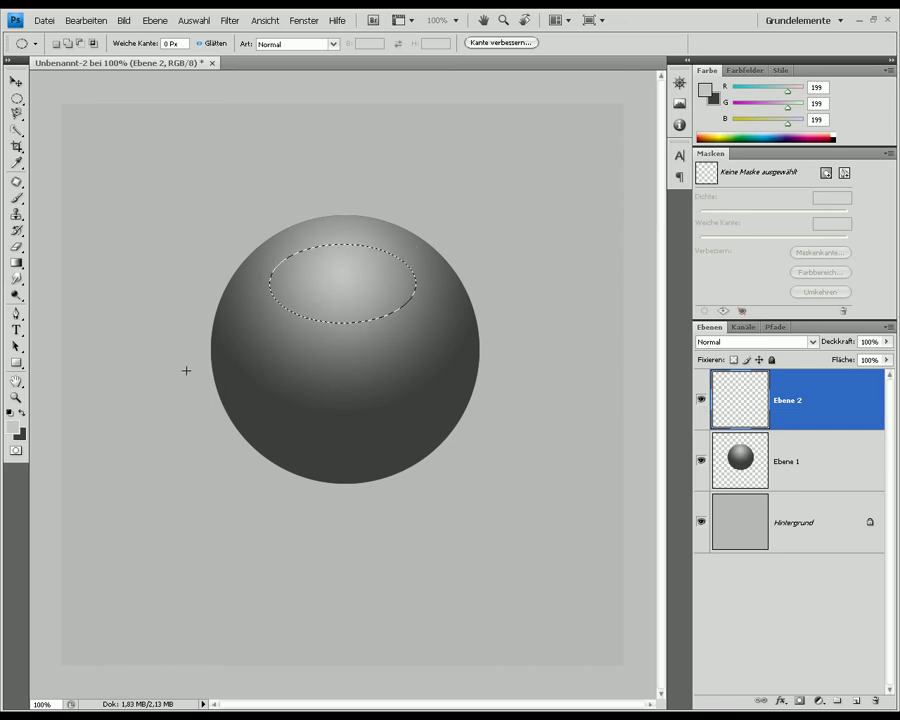
Fill the oval on Ebene 2 with light grey e3e2e2 using the Paint Bucket
click(12, 426)
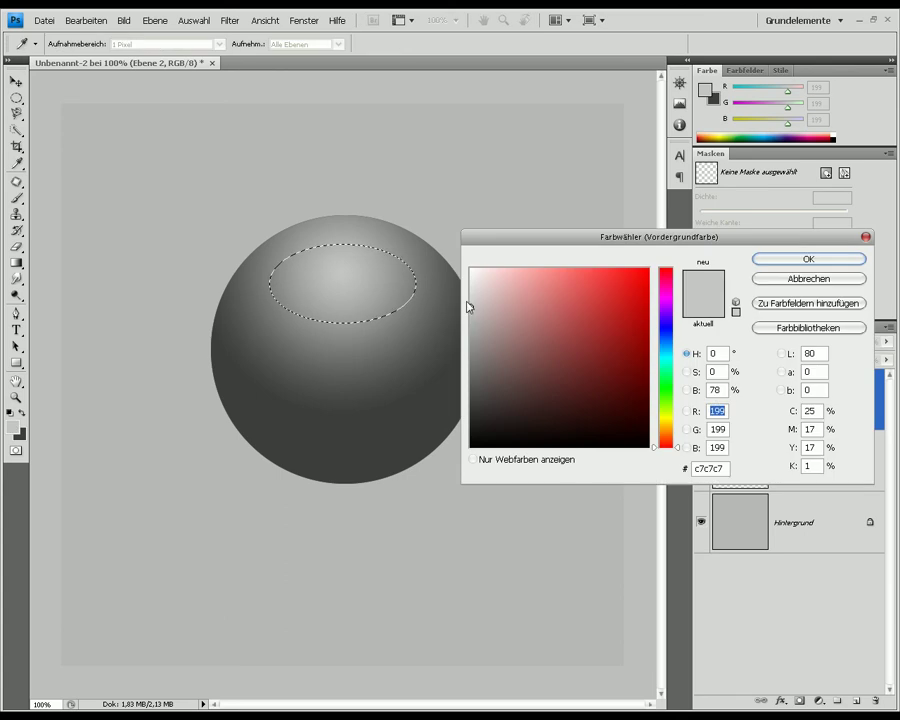
click(331, 207)
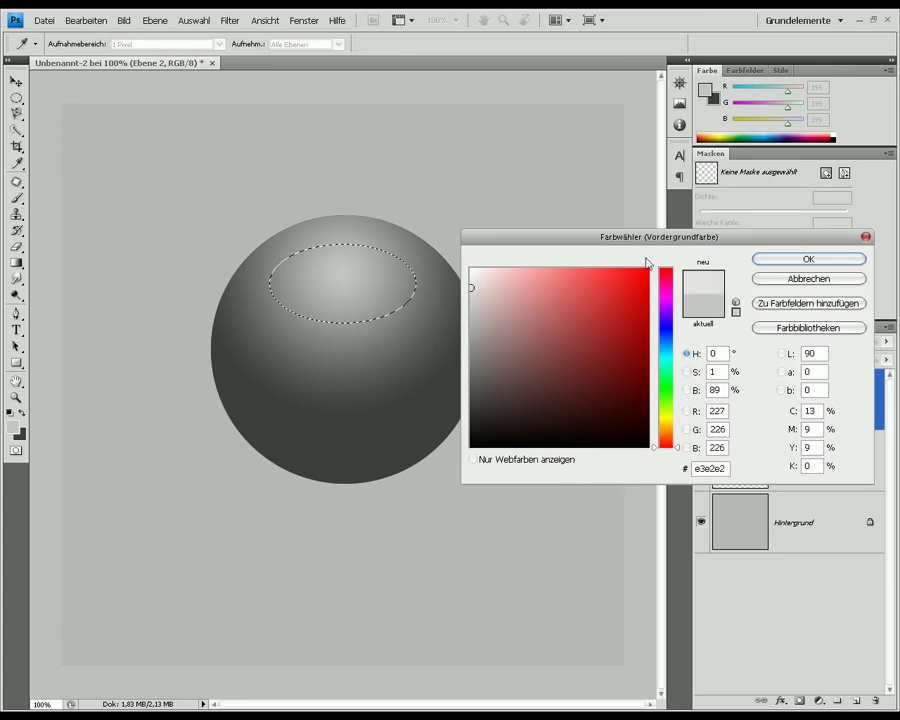
click(834, 261)
right_click(15, 265)
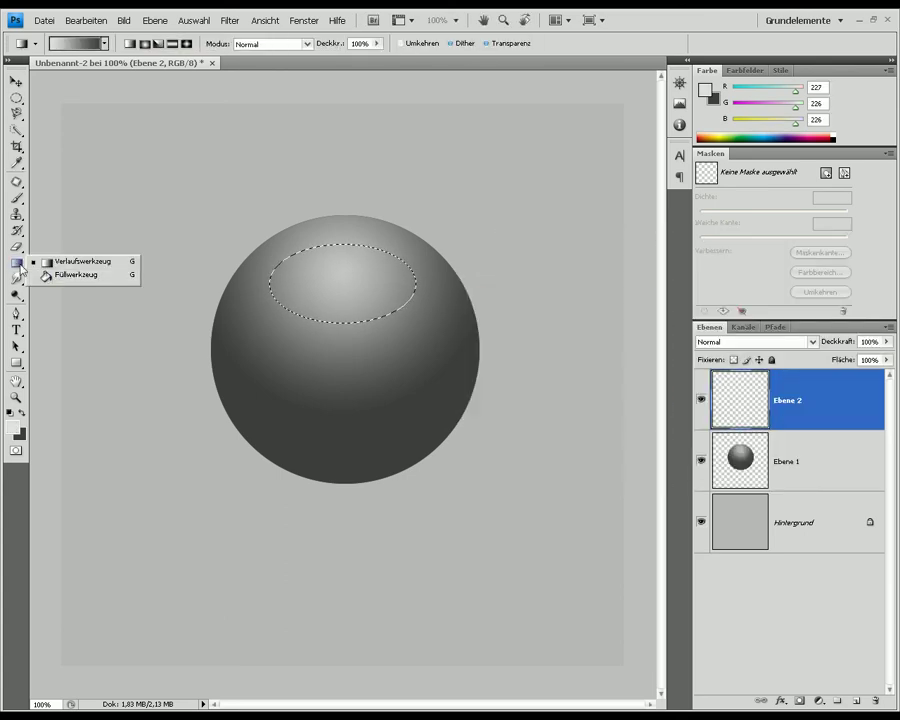
click(98, 276)
click(341, 277)
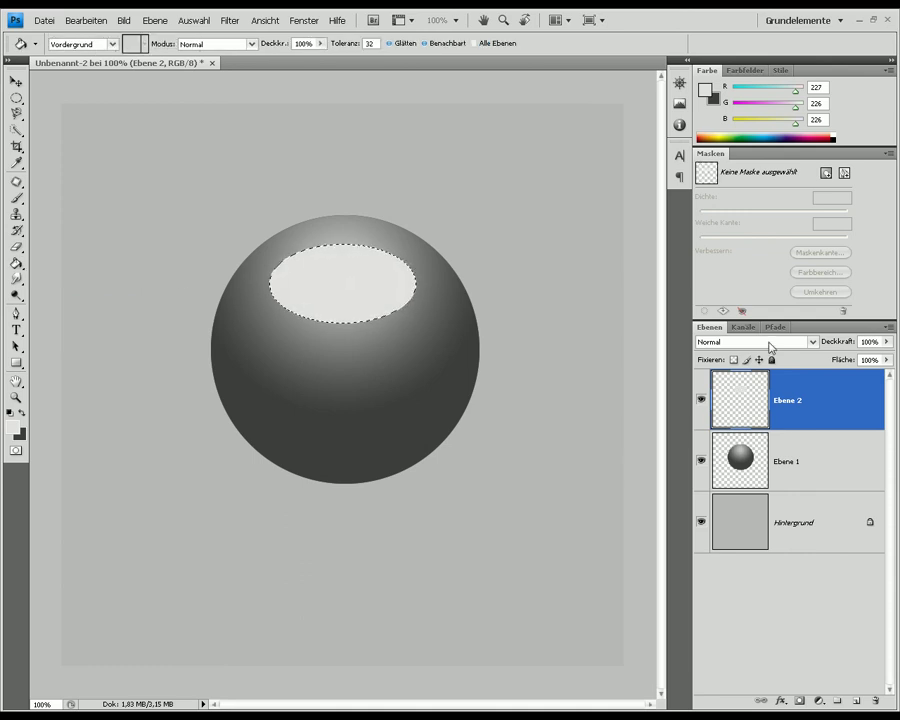
click(780, 342)
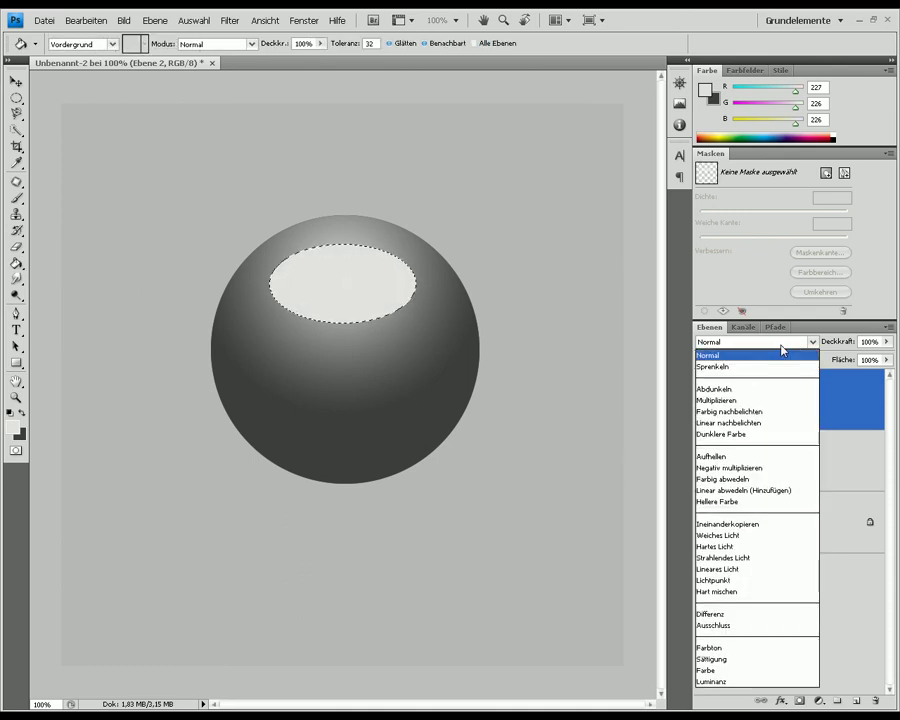
Try Abdunkeln, Ineinanderkopieren, Lichtpunkt and Differenz blend modes, keep Farbton, and deselect the oval
click(720, 389)
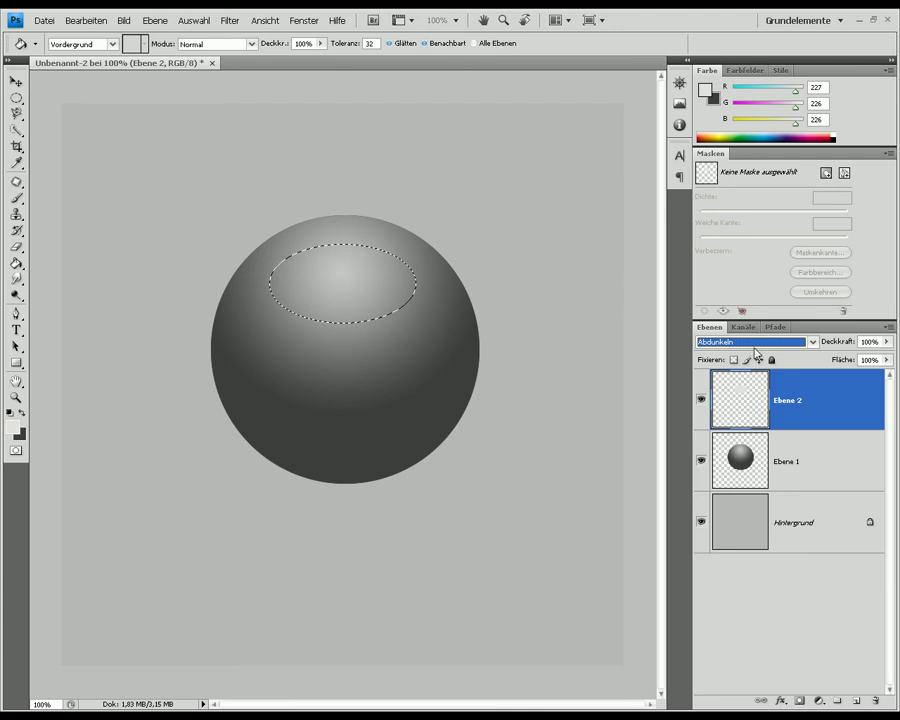
click(755, 342)
click(743, 530)
key(Down)
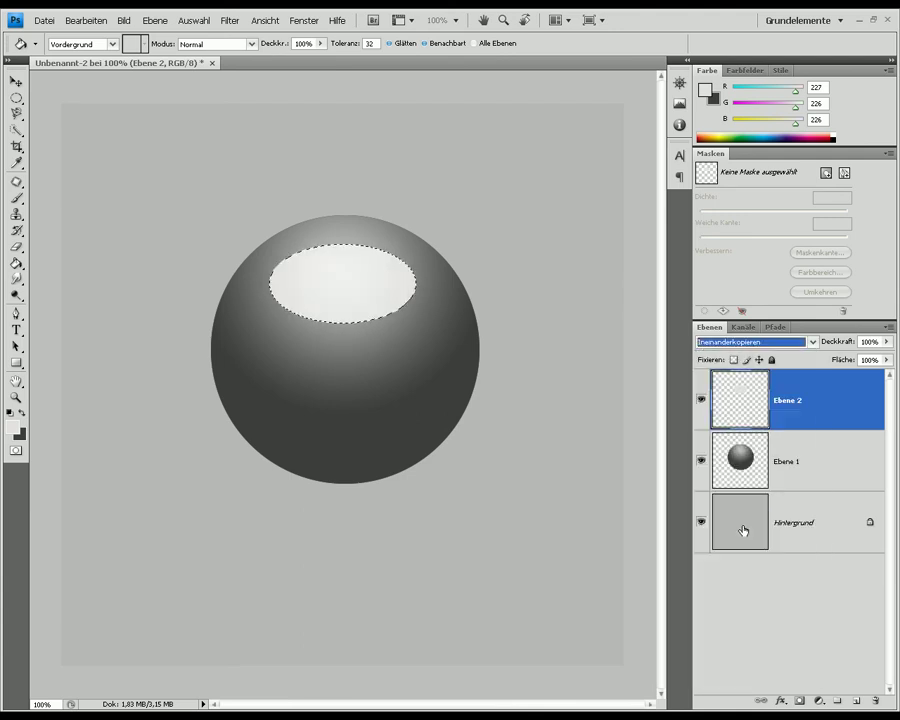
key(Down)
key(Down)
key(Down)
key(Down)
key(Down)
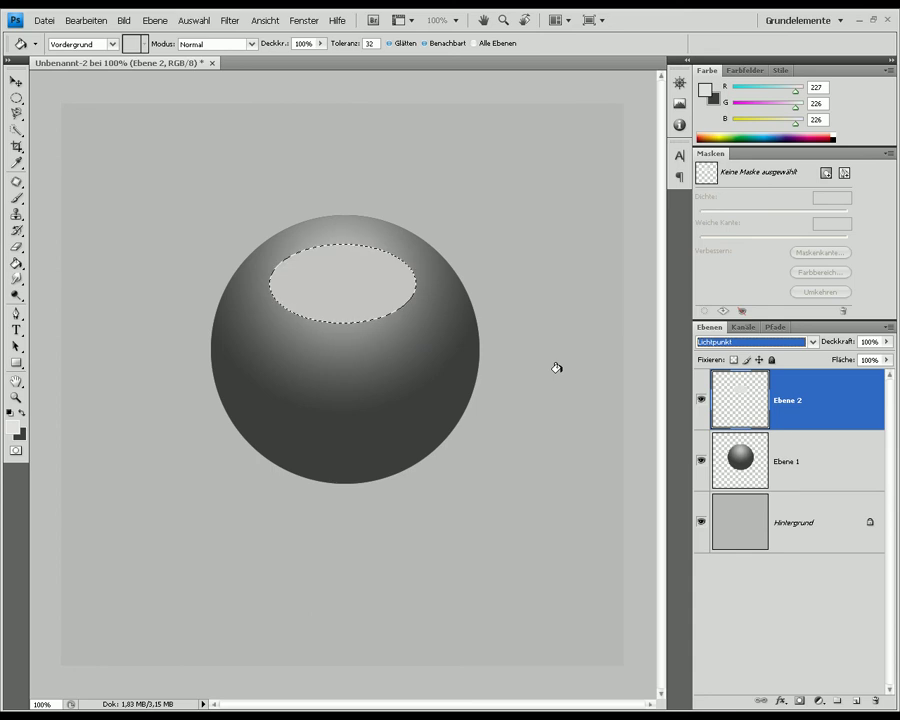
key(Down)
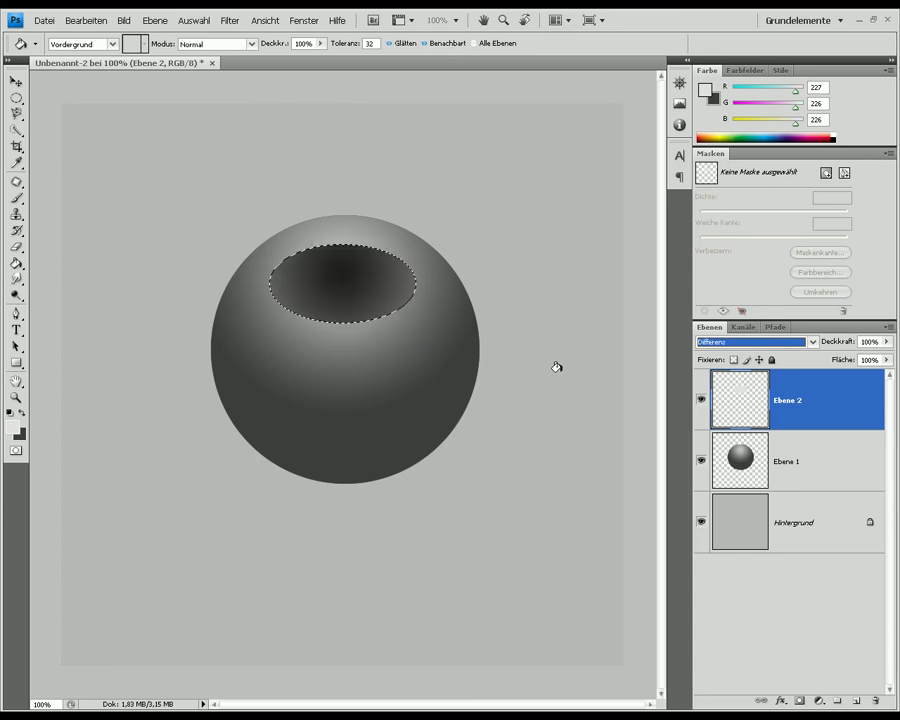
key(Down)
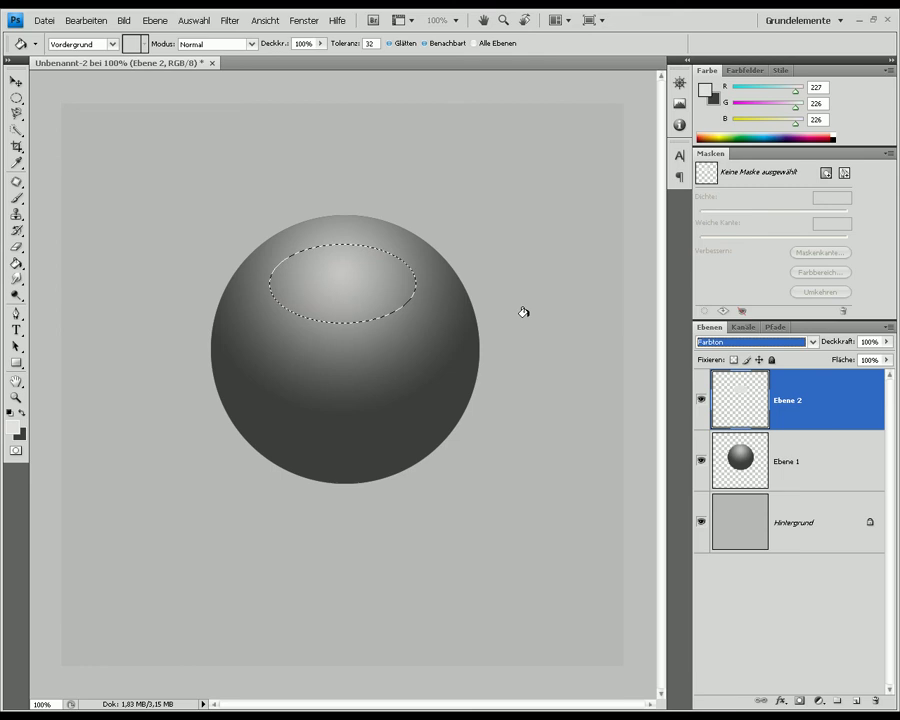
click(811, 342)
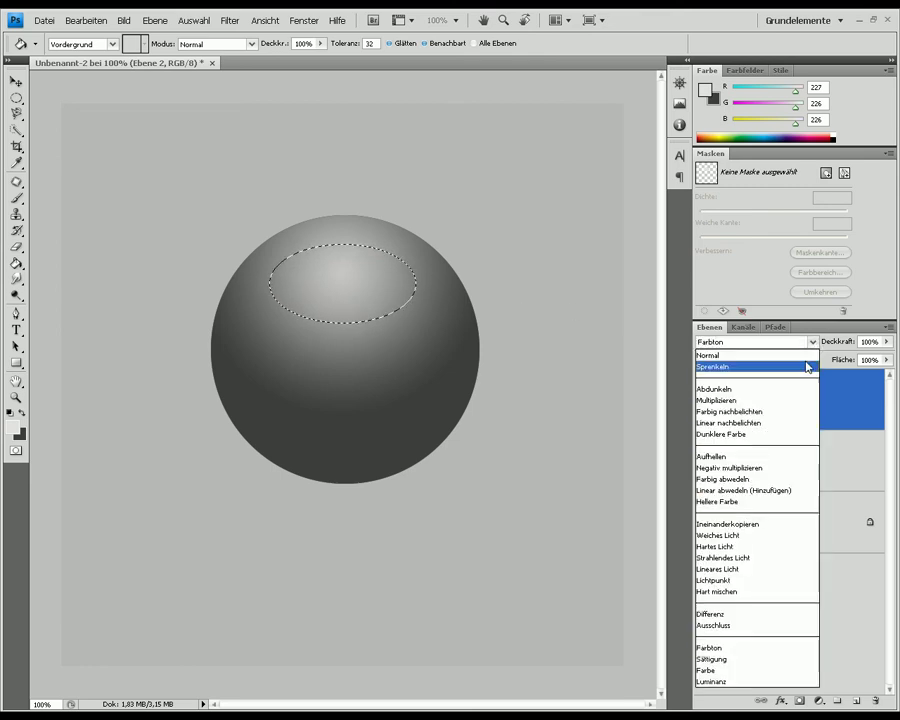
click(741, 648)
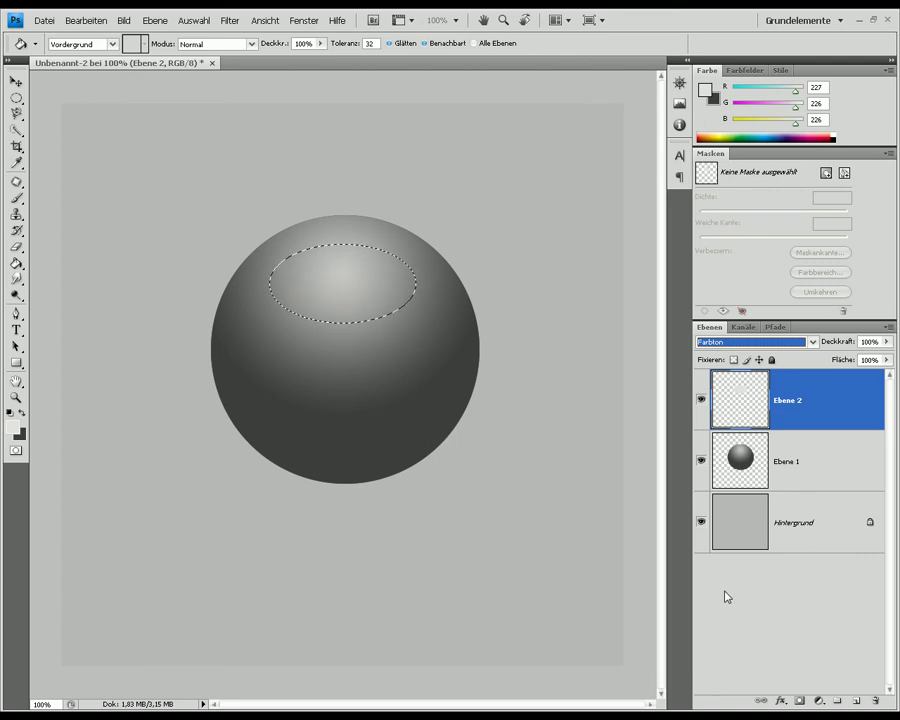
key(ctrl+d)
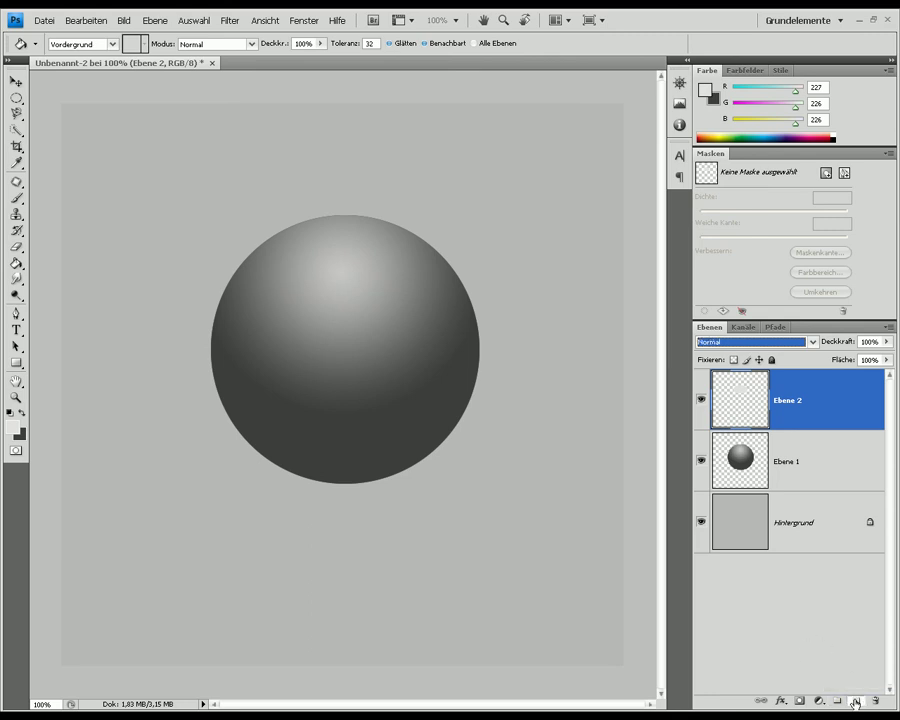
Add layer Ebene 3 and move it beneath the sphere layer Ebene 1
click(857, 701)
drag(801, 398, 795, 544)
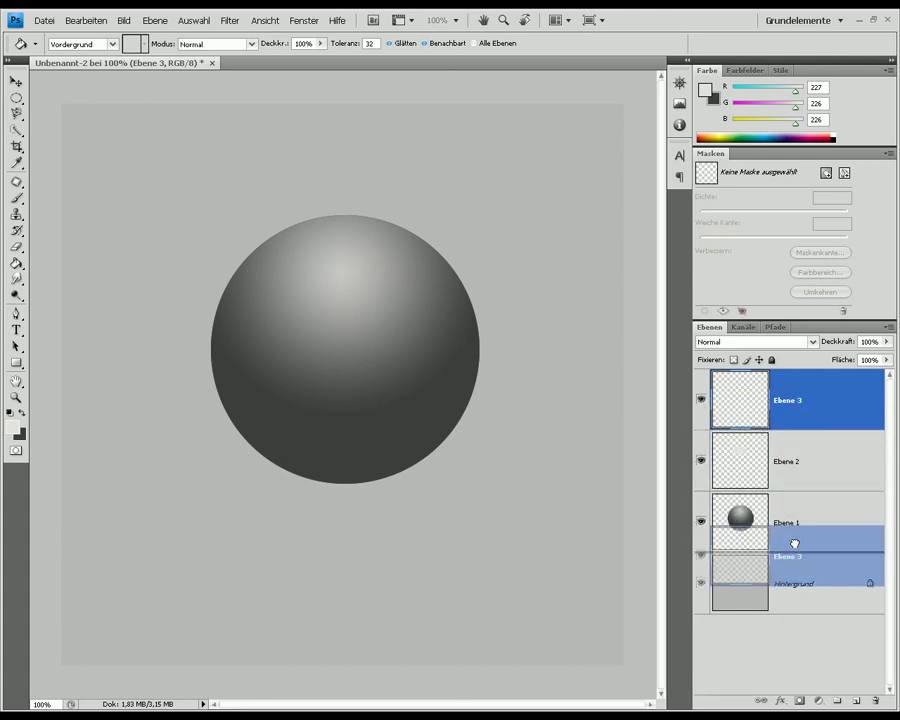
drag(795, 544, 795, 541)
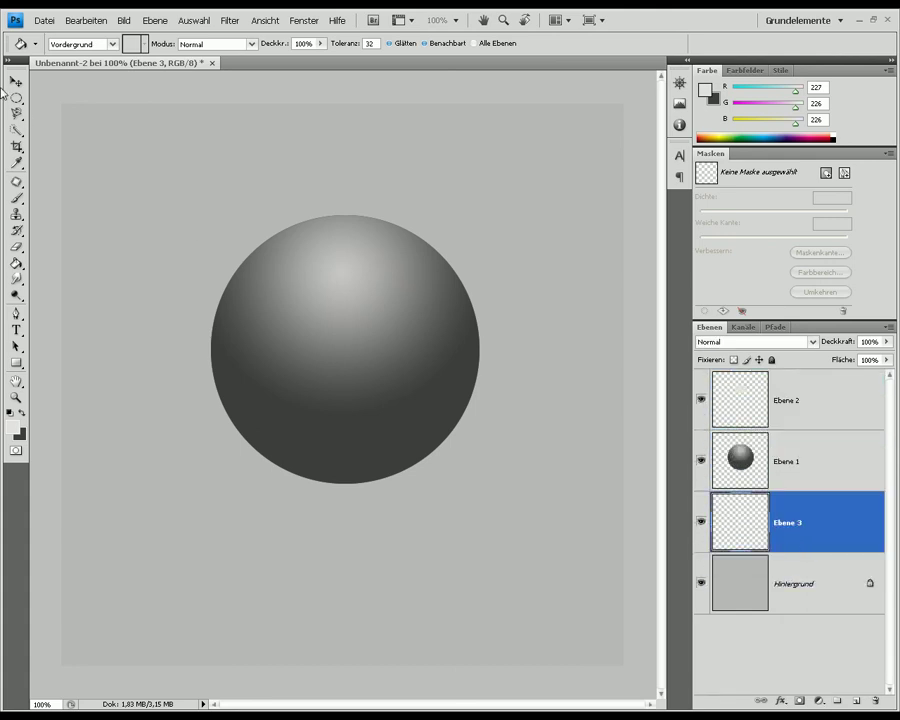
drag(16, 98, 60, 115)
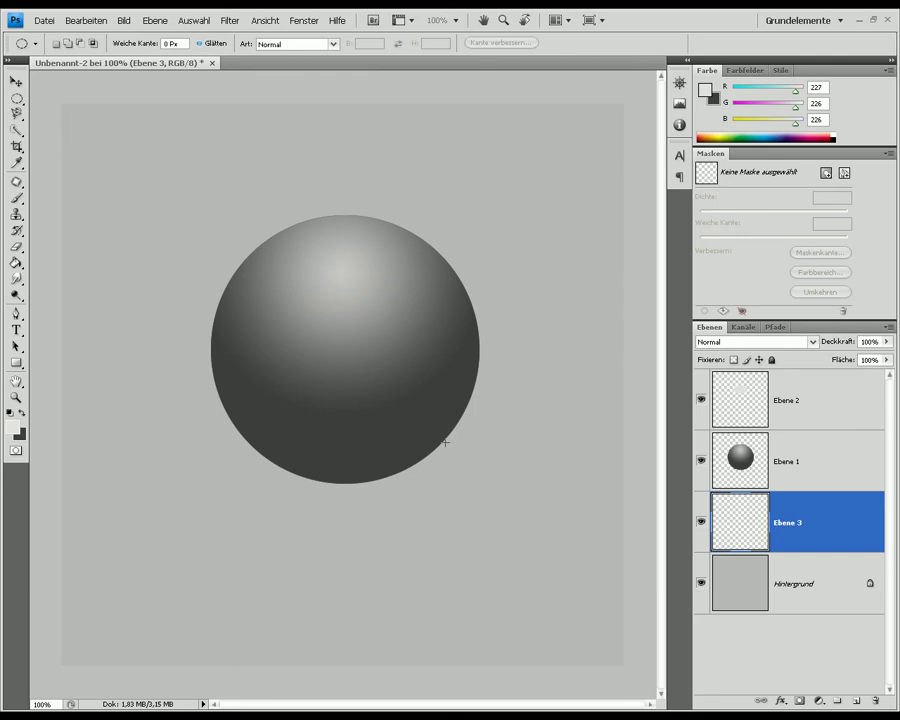
Fill an ellipse below the sphere with black on Ebene 3, then deselect
mouse_move(409, 484)
mouse_down()
mouse_move(289, 548)
mouse_move(251, 548)
mouse_move(238, 562)
mouse_move(247, 572)
mouse_up()
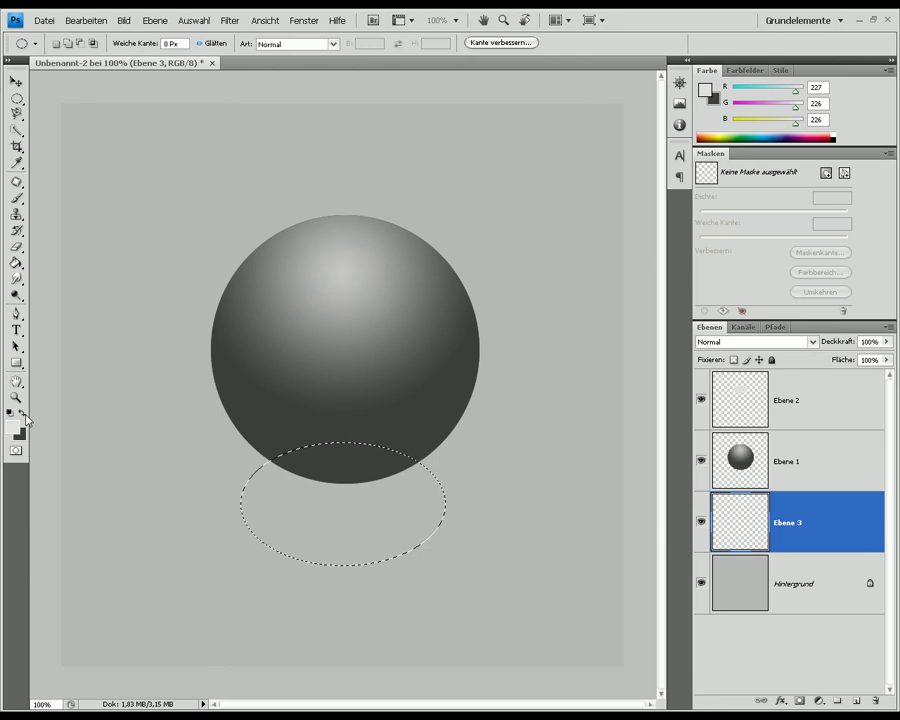
click(10, 412)
click(16, 262)
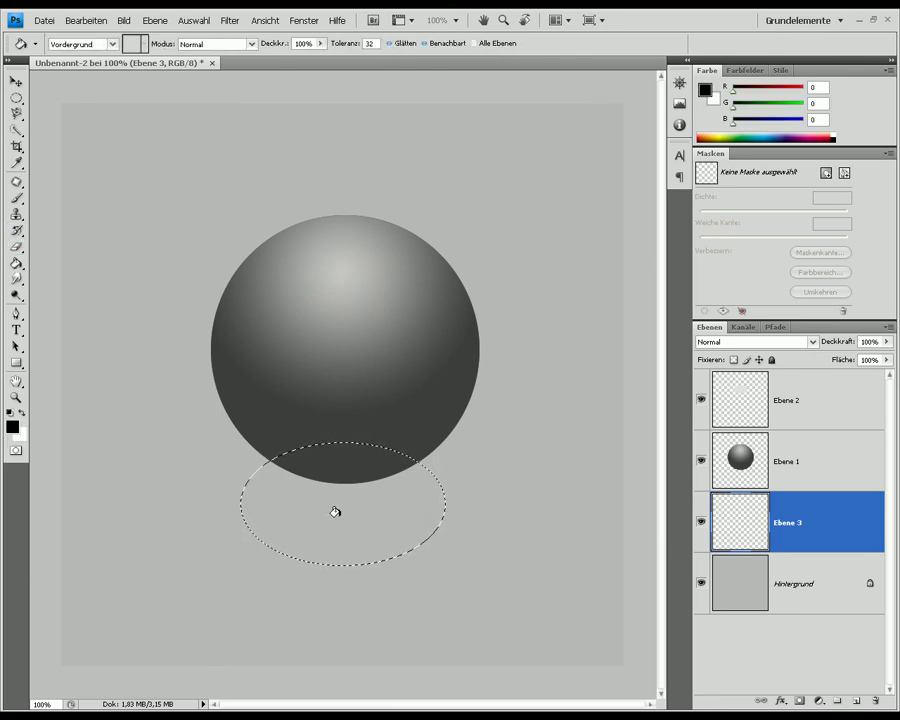
click(373, 550)
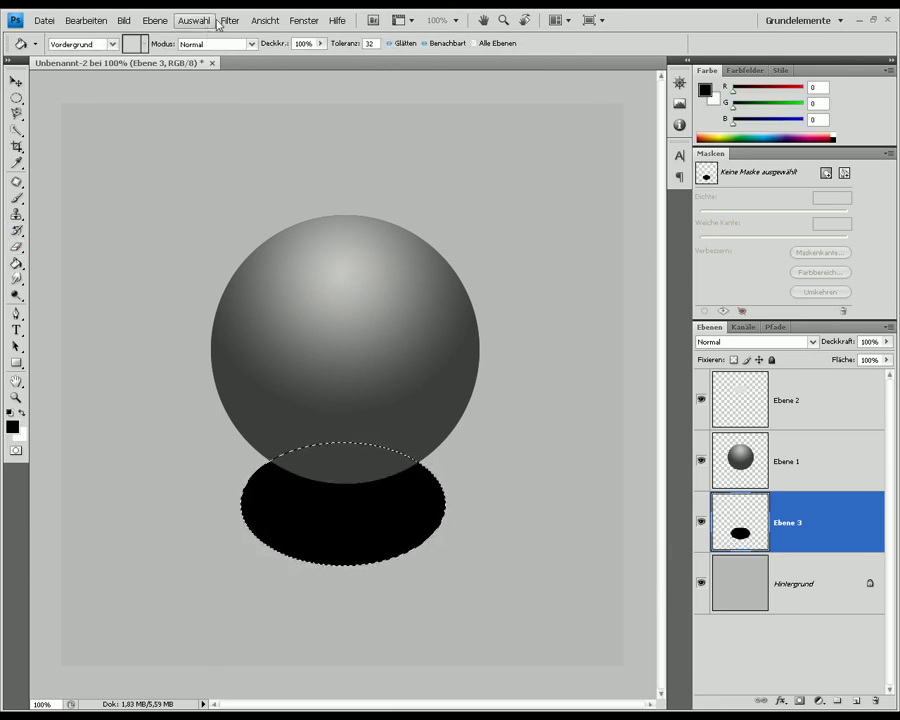
click(228, 21)
mouse_move(265, 21)
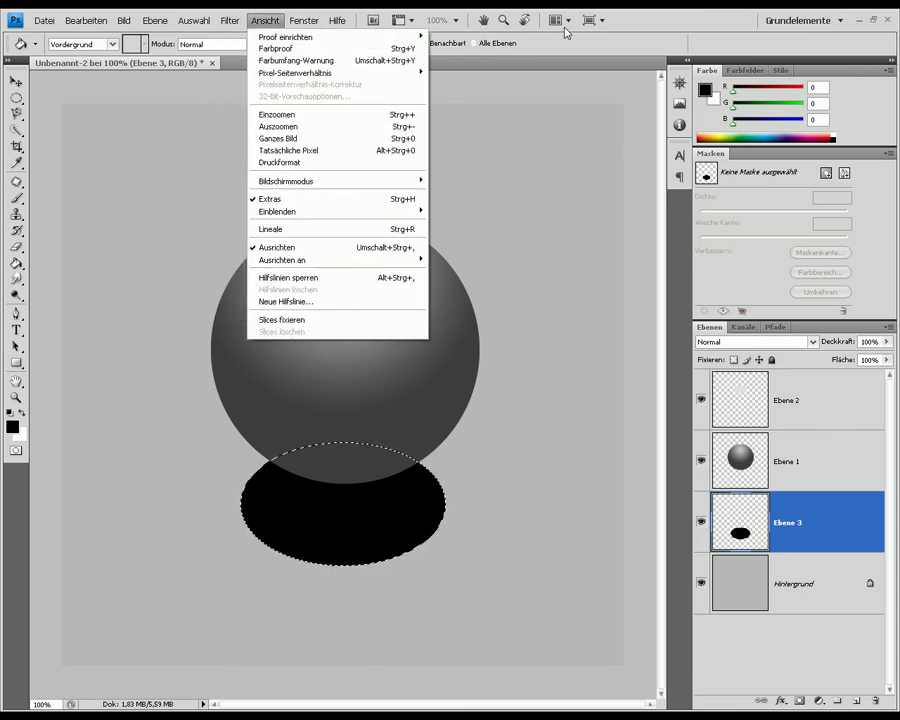
click(230, 21)
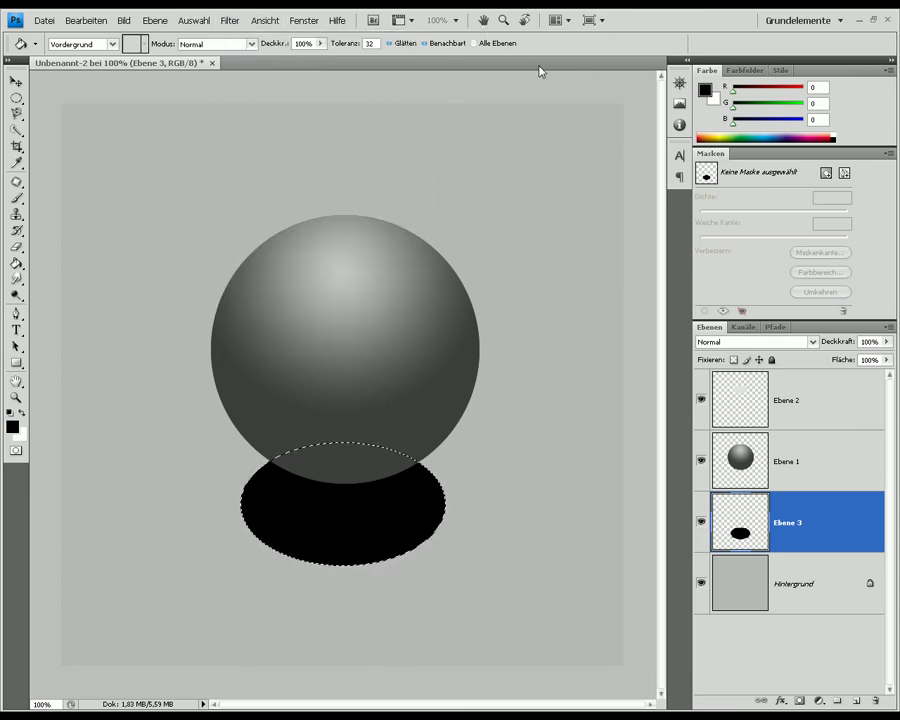
key(ctrl+d)
Apply Bewegungsunschärfe (Motion Blur) with angle 20° and distance 463 pixels to the black oval
click(229, 21)
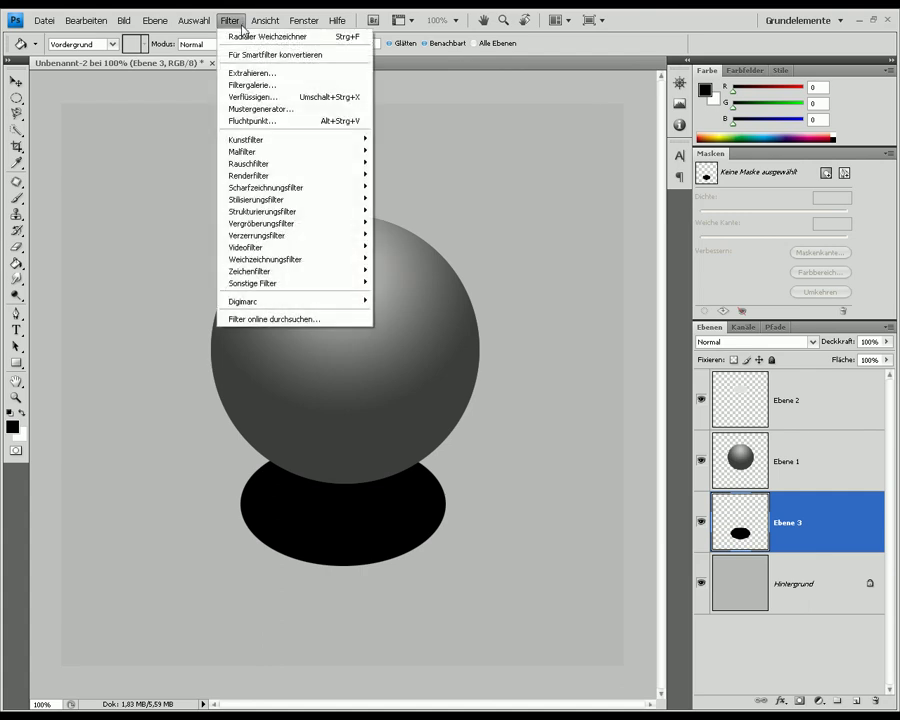
mouse_move(266, 259)
click(404, 261)
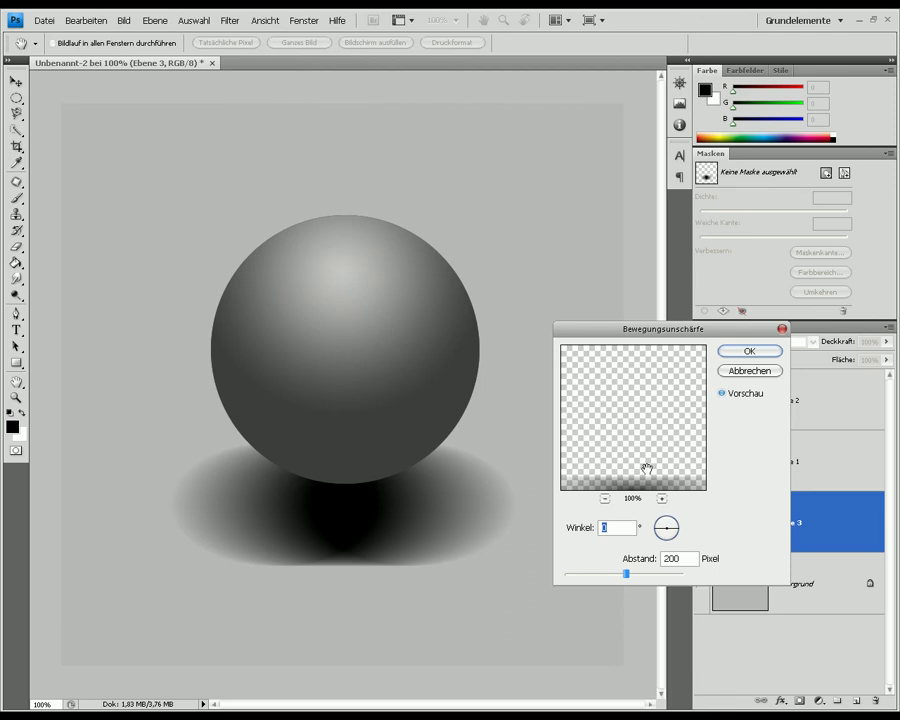
text(12)
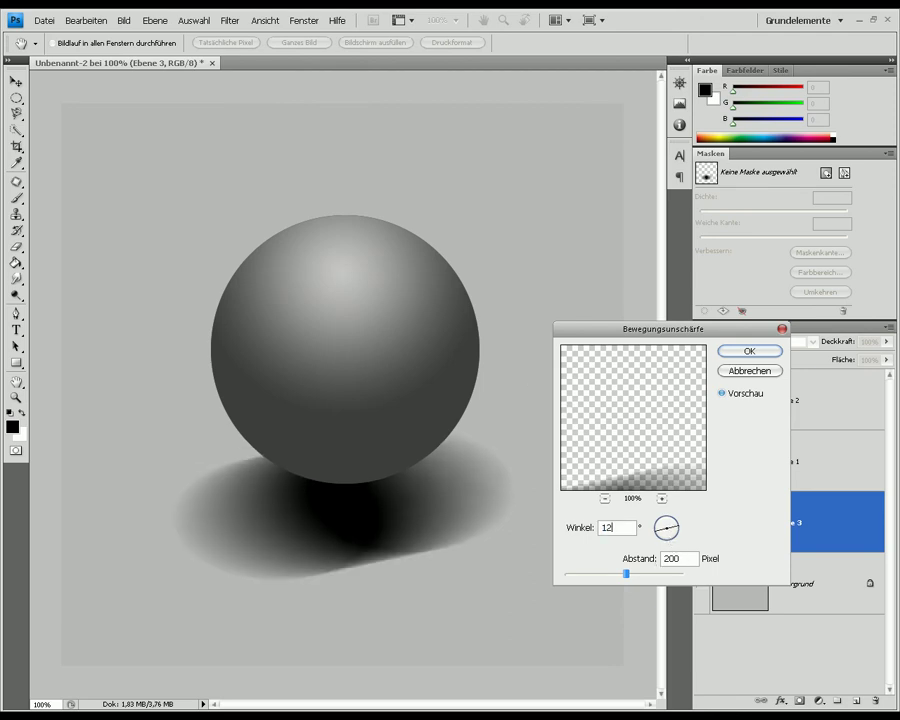
drag(622, 530, 556, 529)
text(20)
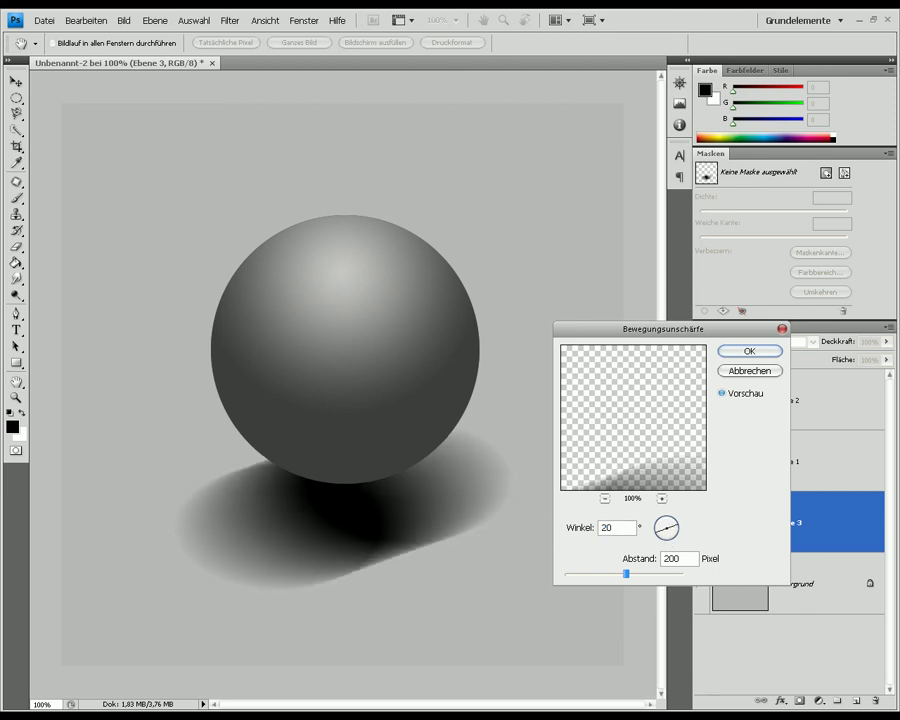
drag(627, 574, 654, 574)
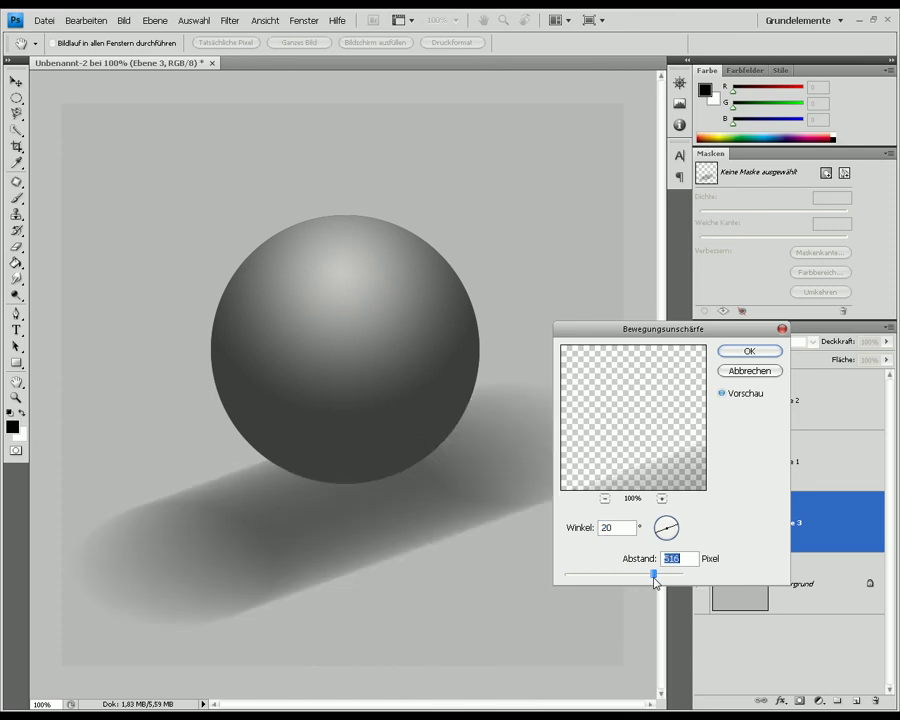
drag(655, 576, 651, 576)
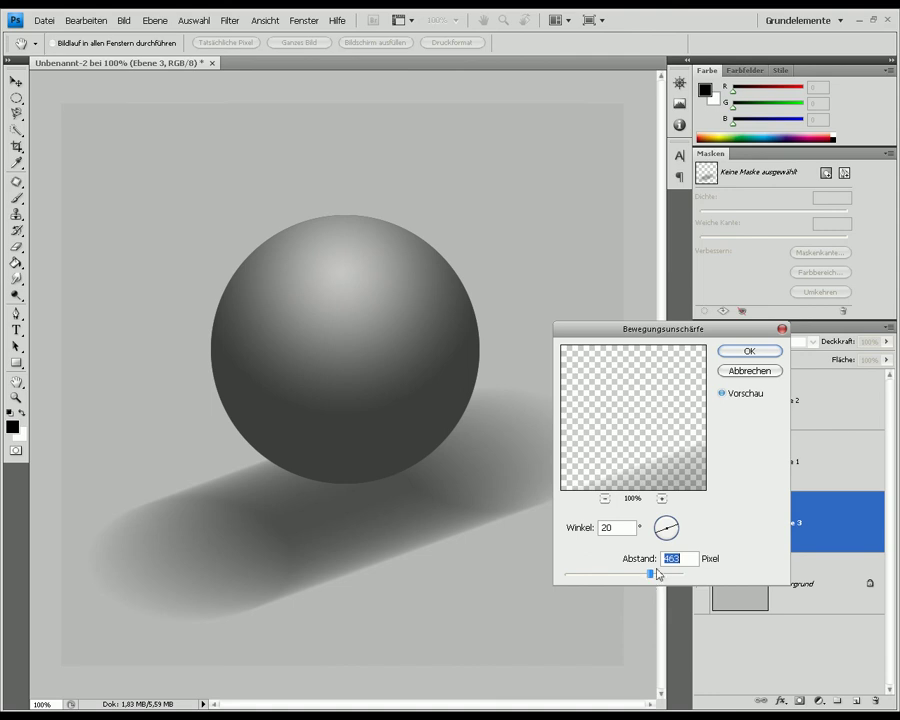
click(750, 351)
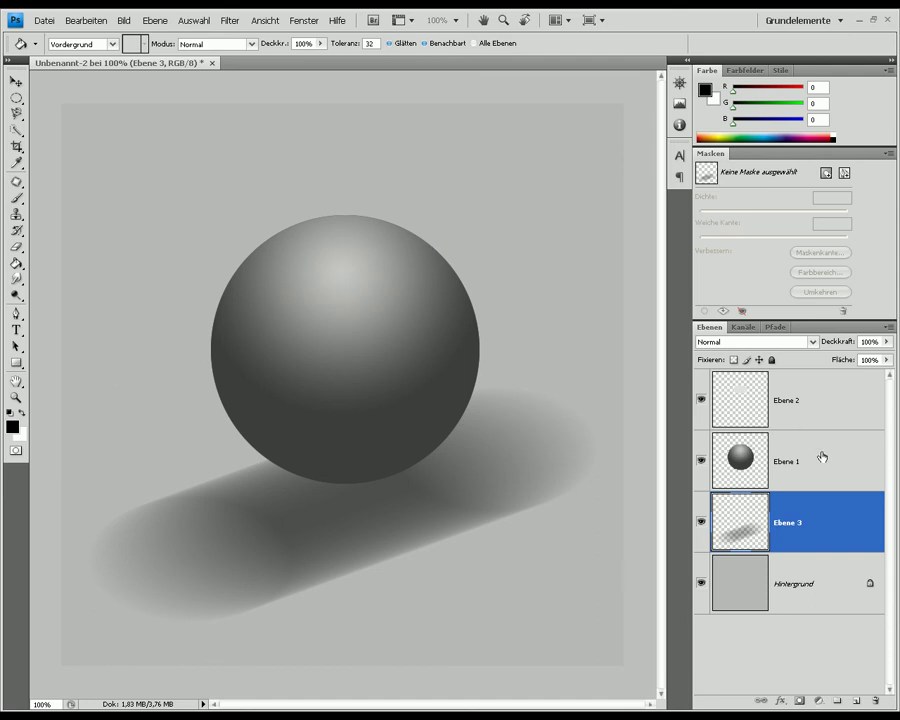
Select Ebene 1 and add a new empty layer, Ebene 4, directly above it
click(797, 459)
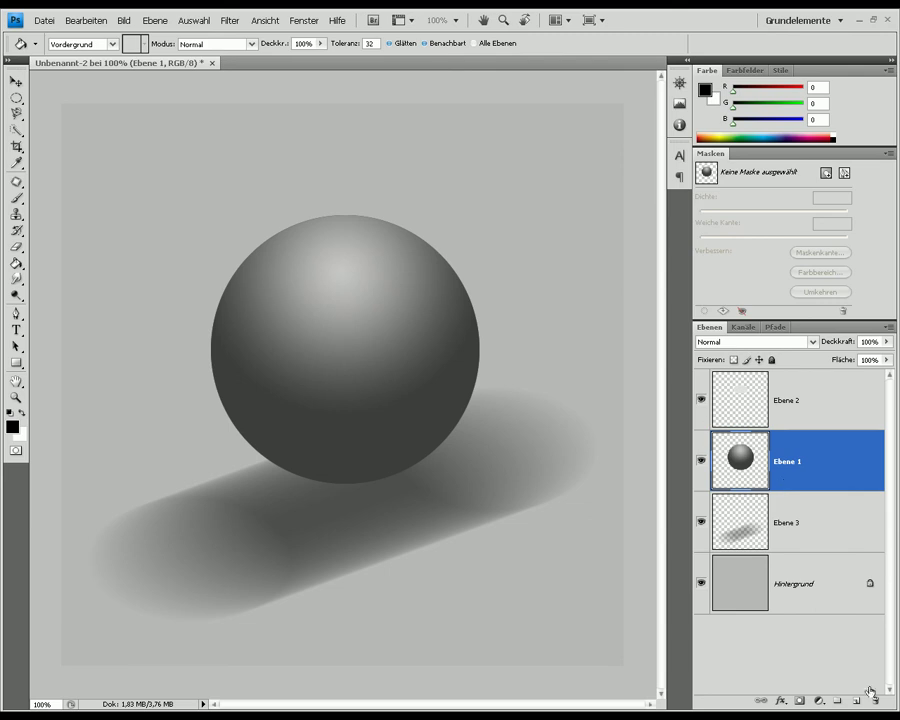
click(857, 703)
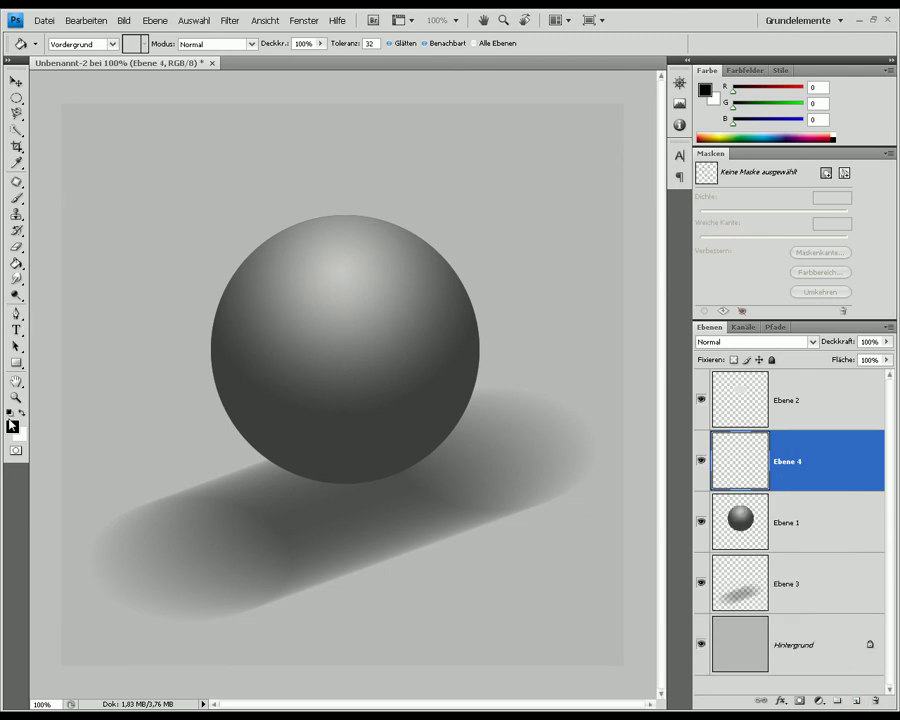
click(11, 425)
Set the foreground colour to dark red #a80000 (R 168, G 0, B 0)
click(668, 357)
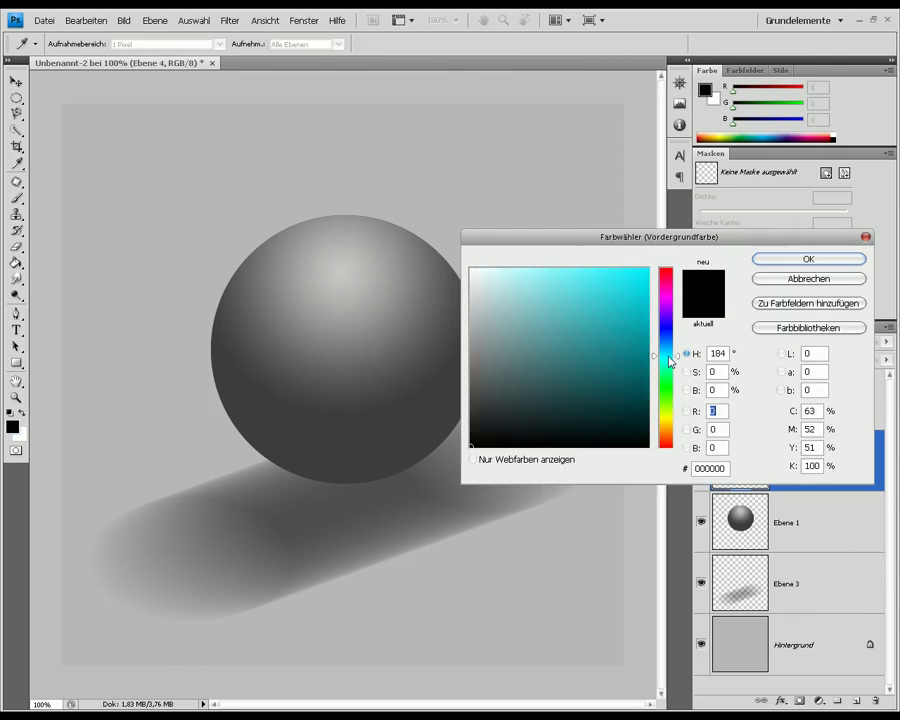
click(664, 268)
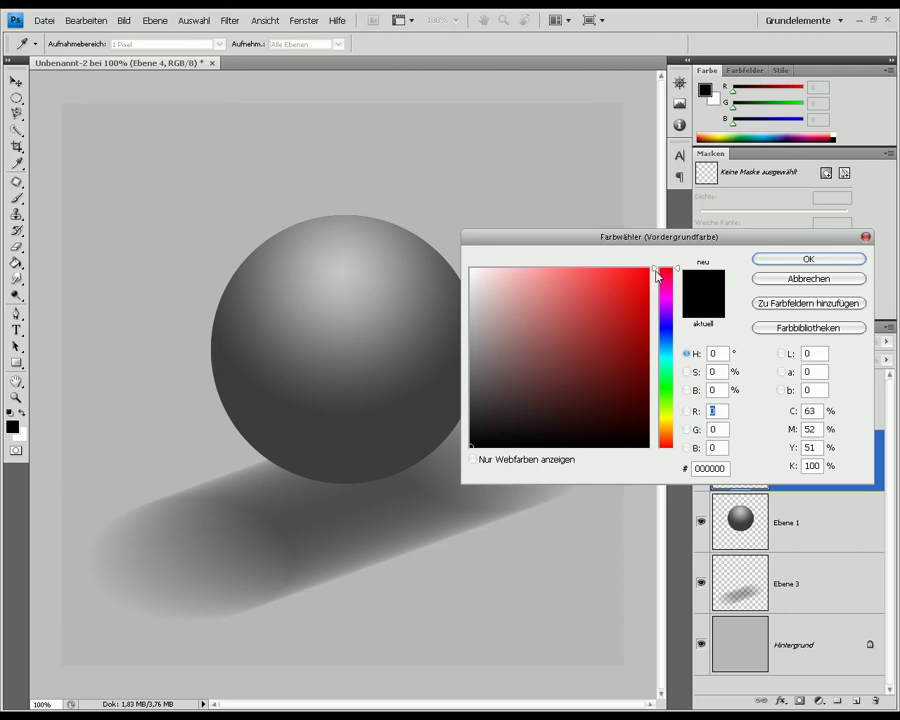
drag(649, 299, 651, 329)
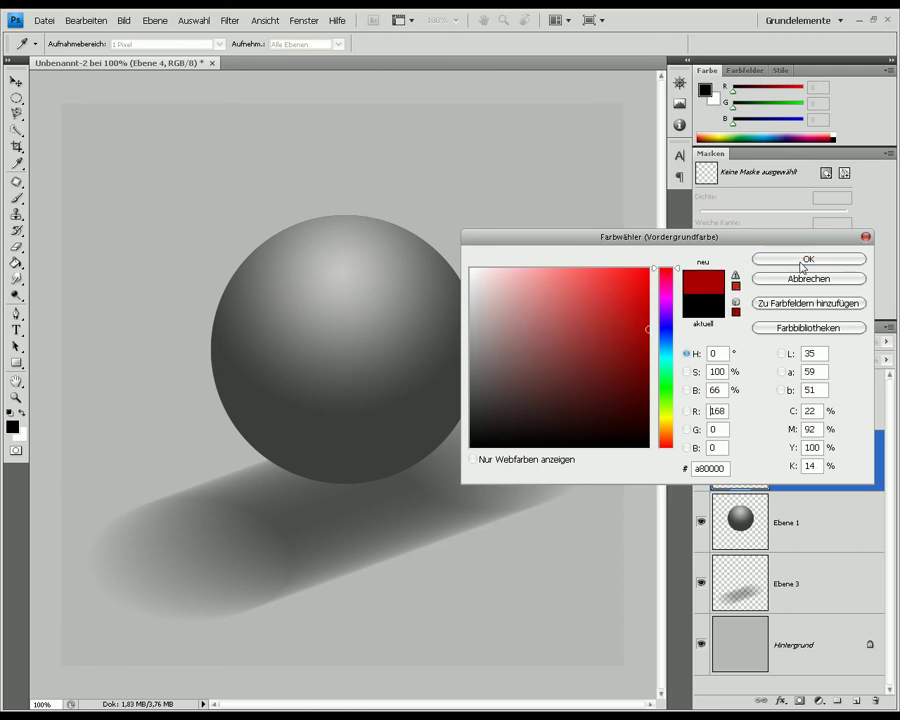
click(806, 259)
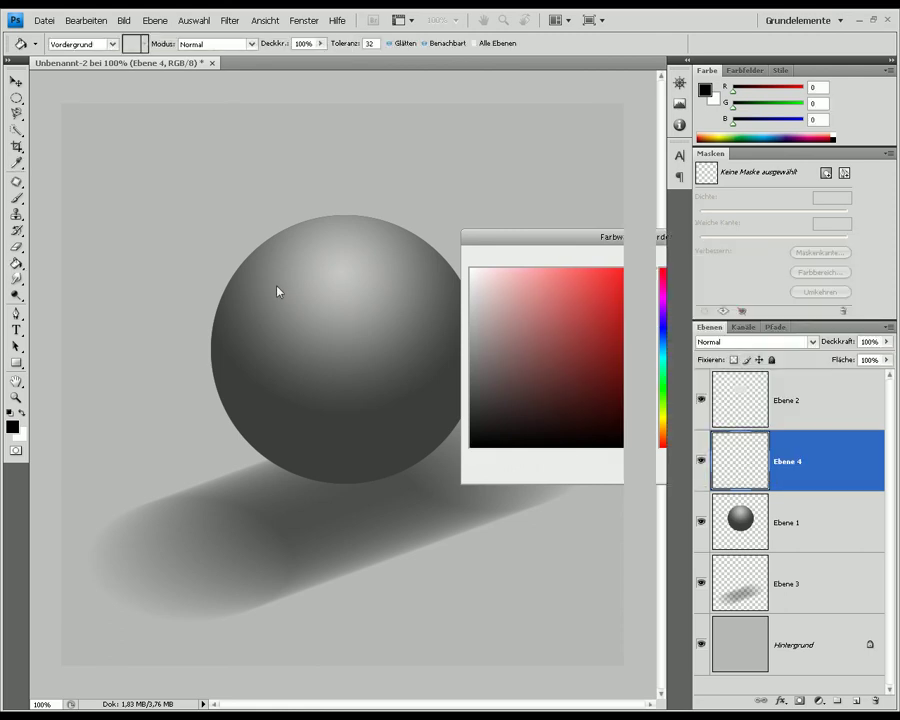
With the Pen tool active, hide the target path via Ansicht > Einblenden > Zielpfad
click(17, 315)
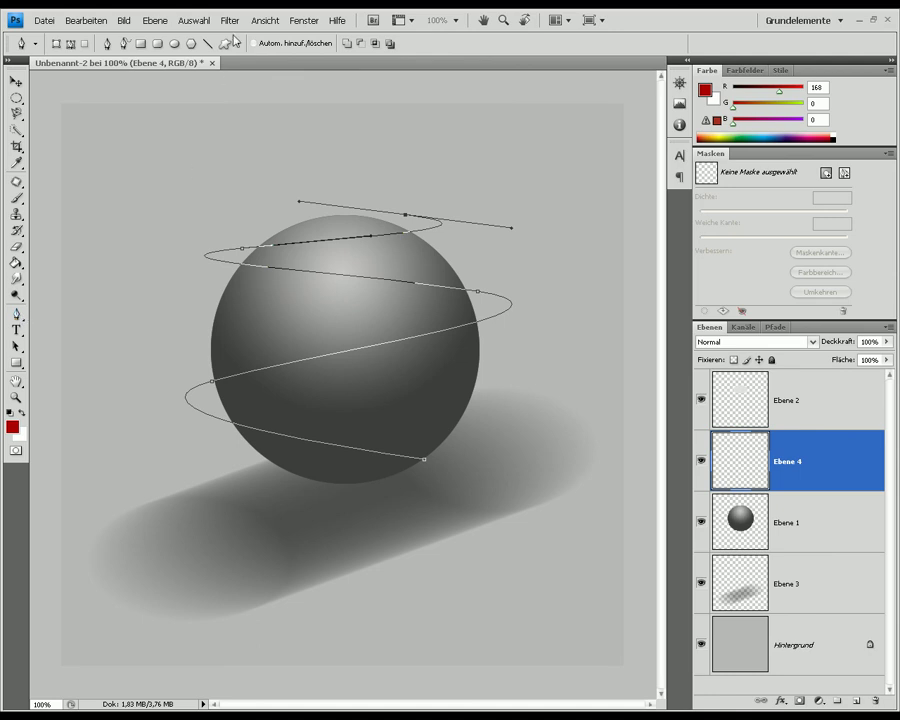
click(270, 20)
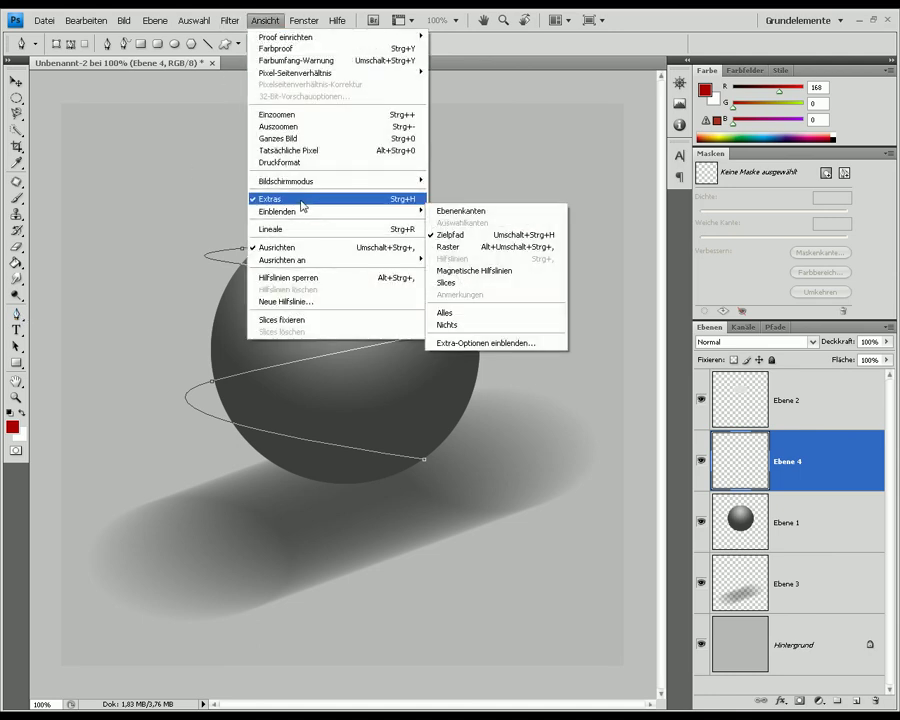
mouse_move(290, 211)
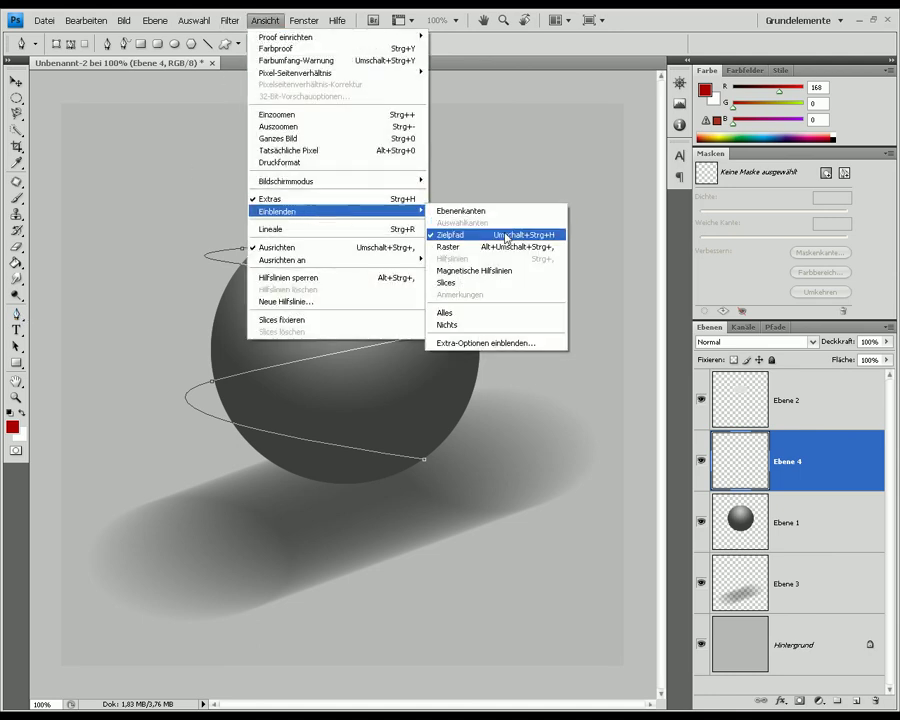
click(506, 234)
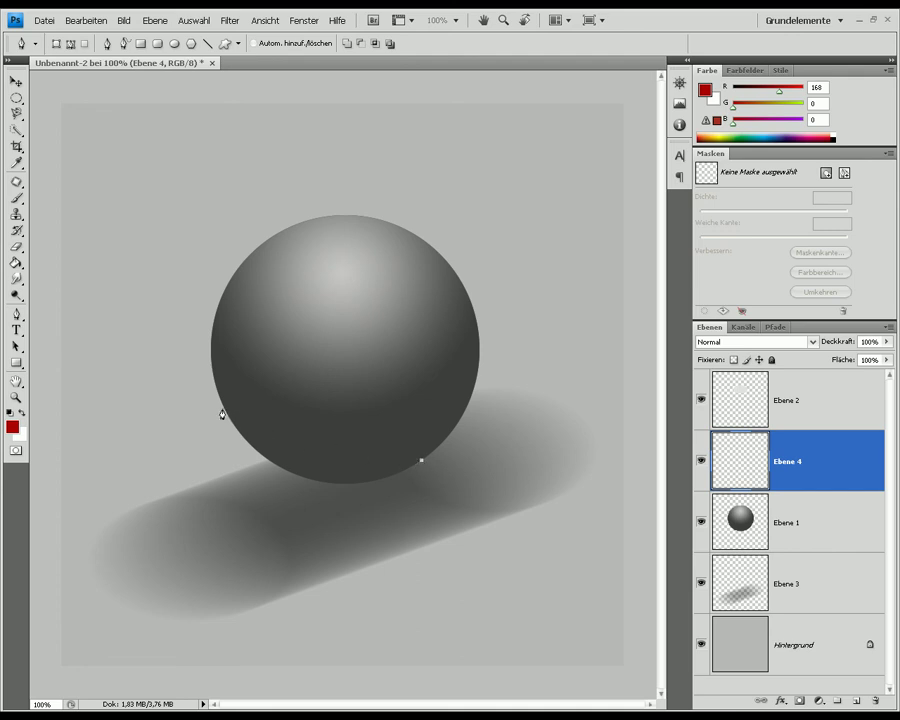
Draw a curved Pen path spiralling from the sphere's lower left up around to its top
drag(223, 413, 319, 373)
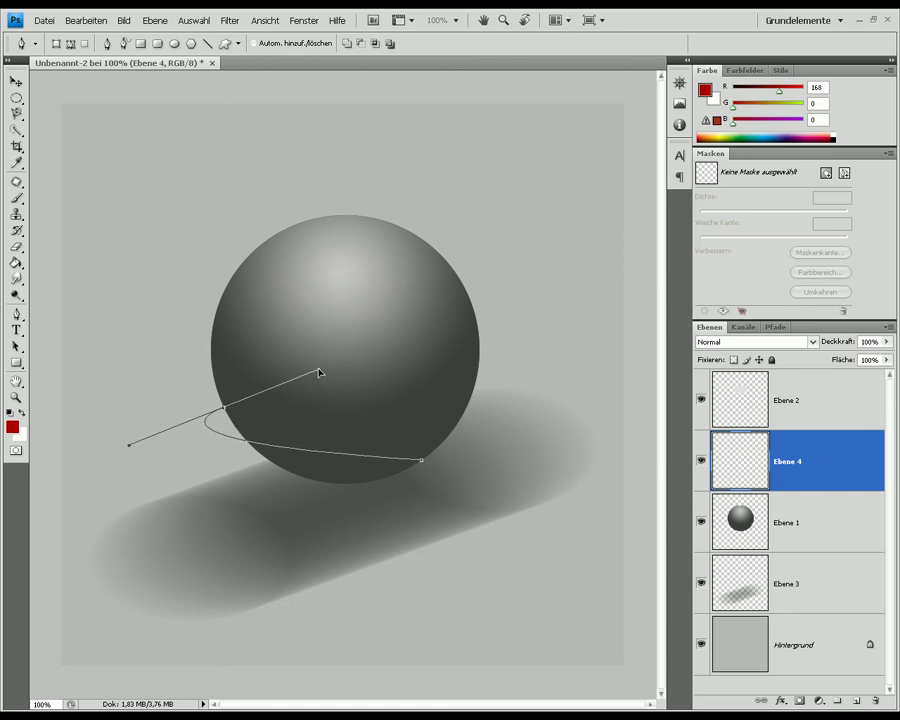
mouse_move(319, 373)
mouse_down()
mouse_move(461, 293)
mouse_move(396, 344)
mouse_move(323, 366)
mouse_move(338, 366)
mouse_up()
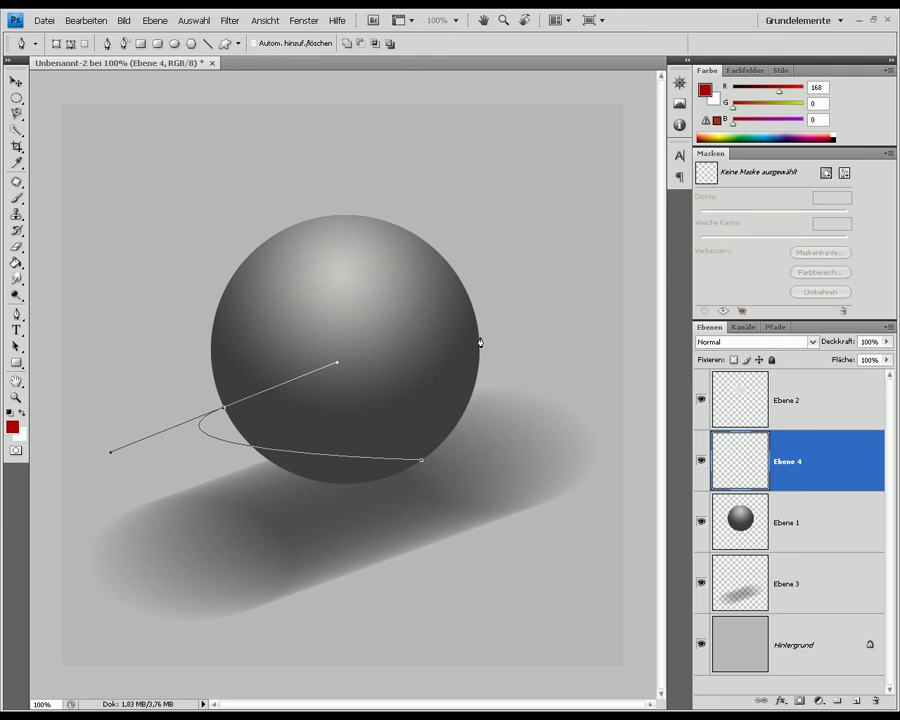
mouse_move(480, 342)
mouse_down()
mouse_move(331, 297)
mouse_move(350, 313)
mouse_move(342, 304)
mouse_up()
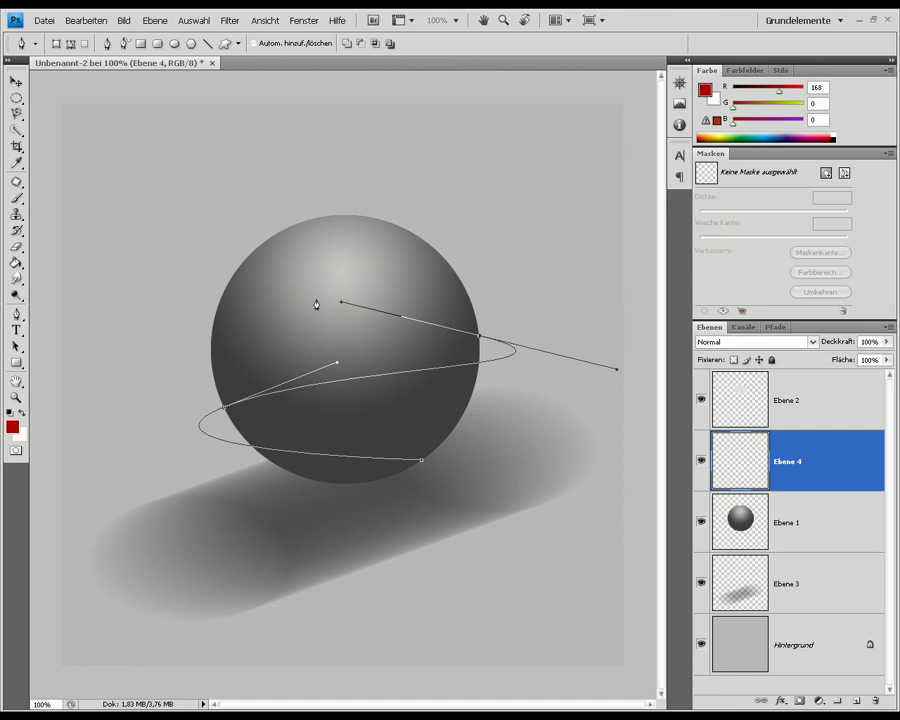
mouse_move(234, 276)
mouse_down()
mouse_move(296, 256)
mouse_move(385, 248)
mouse_move(378, 250)
mouse_up()
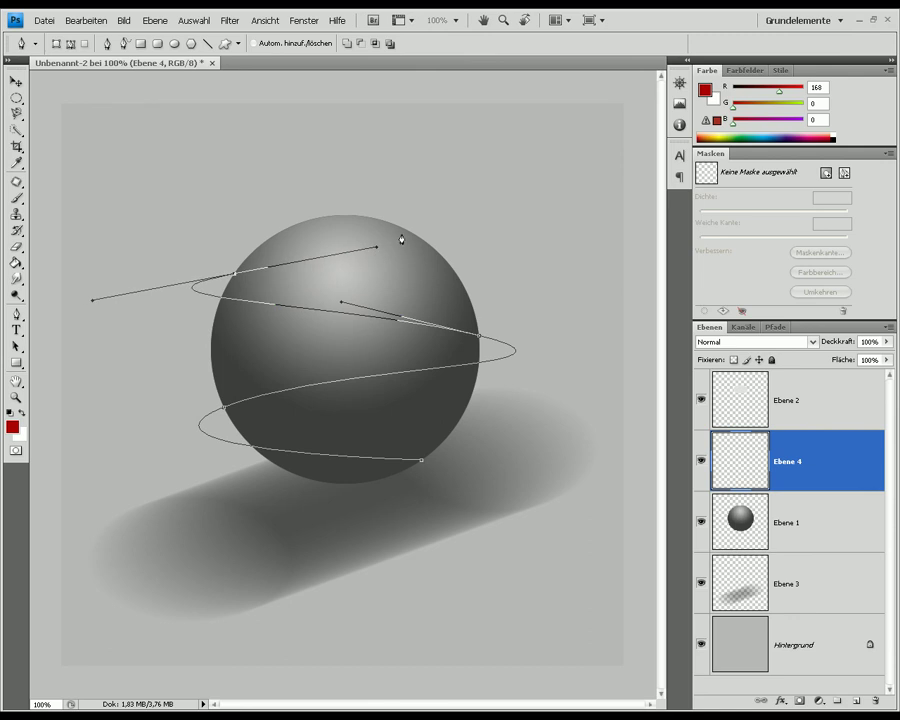
mouse_move(402, 231)
mouse_down()
mouse_move(307, 229)
mouse_move(270, 213)
mouse_up()
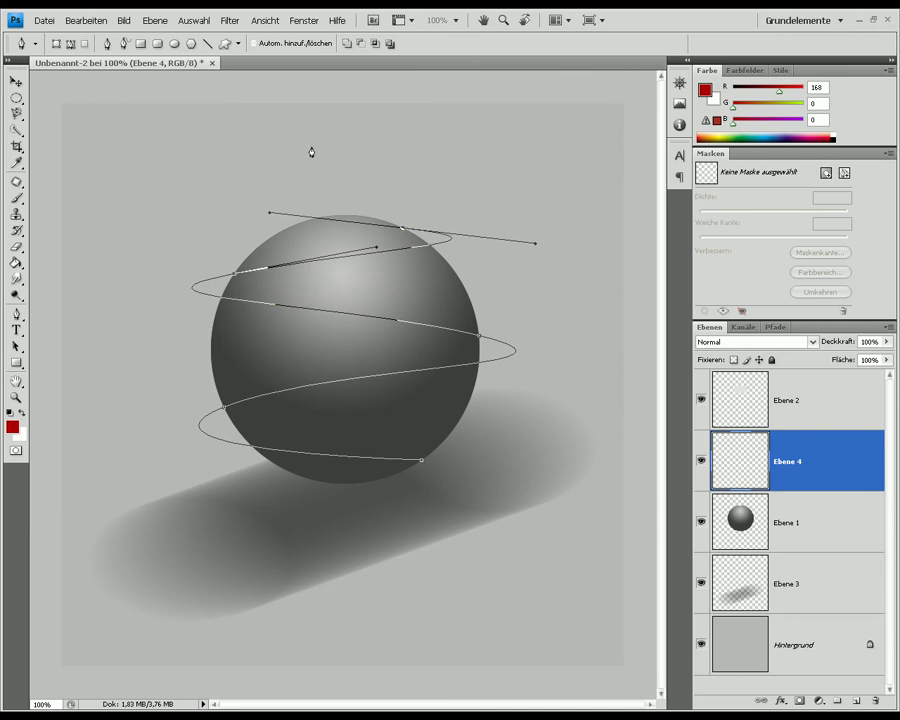
Give the Brush tool a soft 10 px tip with 0% hardness, then return to the Pen tool
click(16, 197)
click(90, 44)
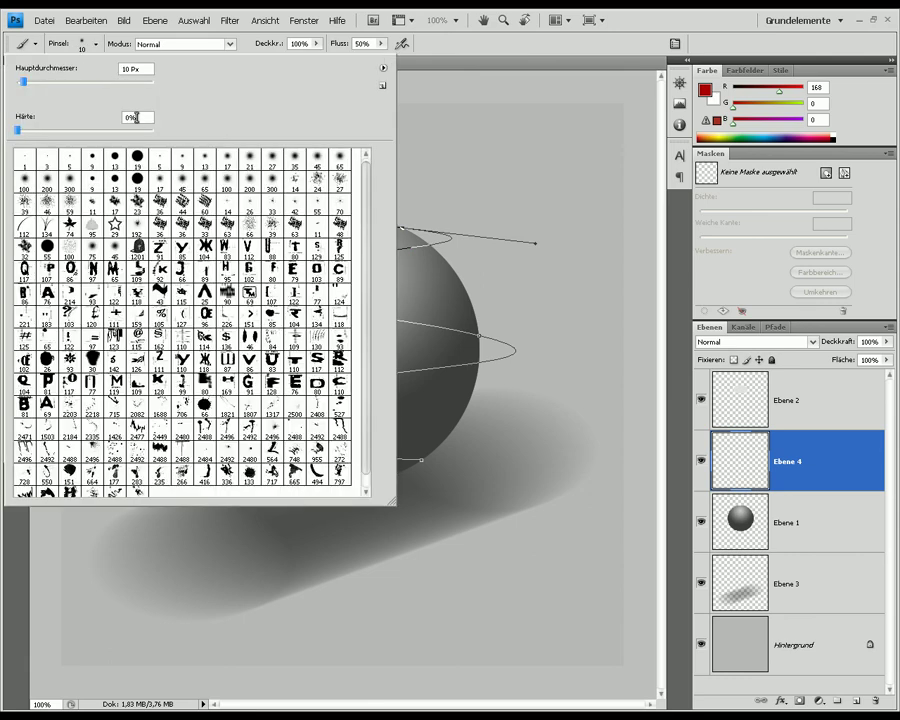
click(355, 37)
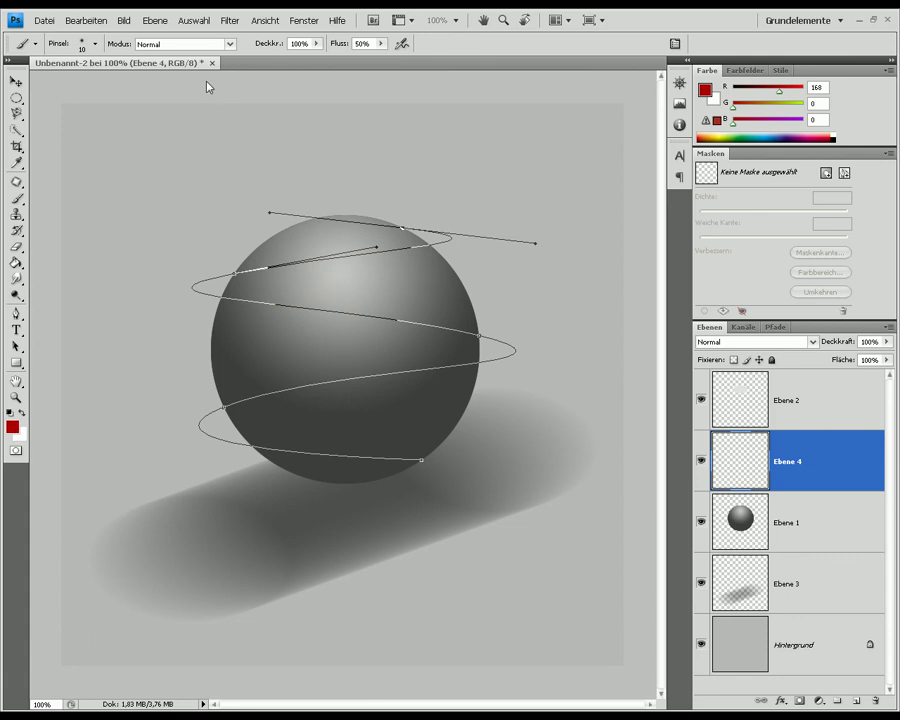
click(265, 20)
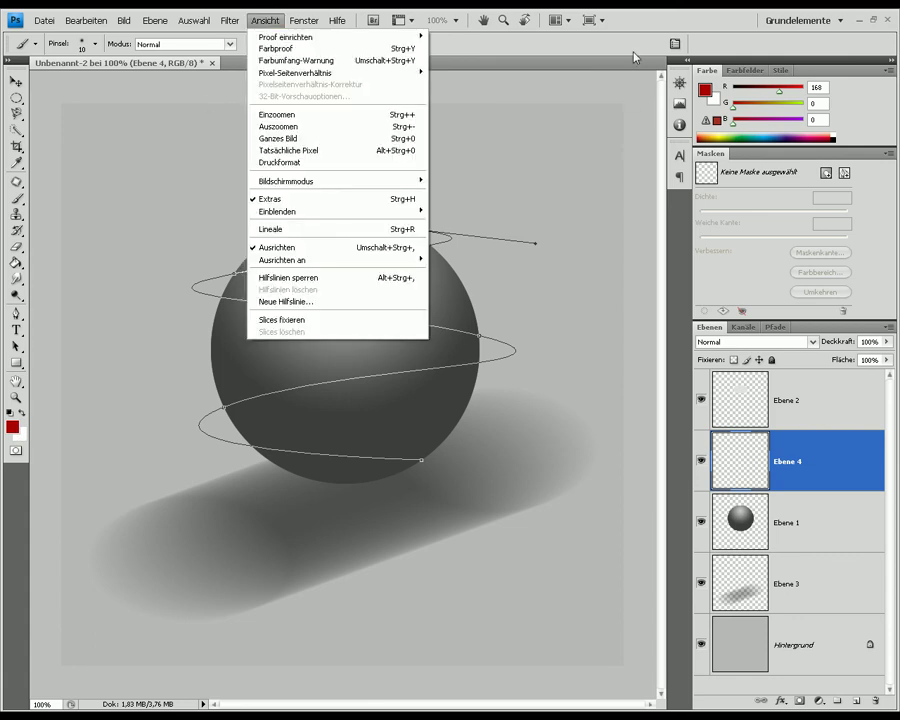
click(628, 84)
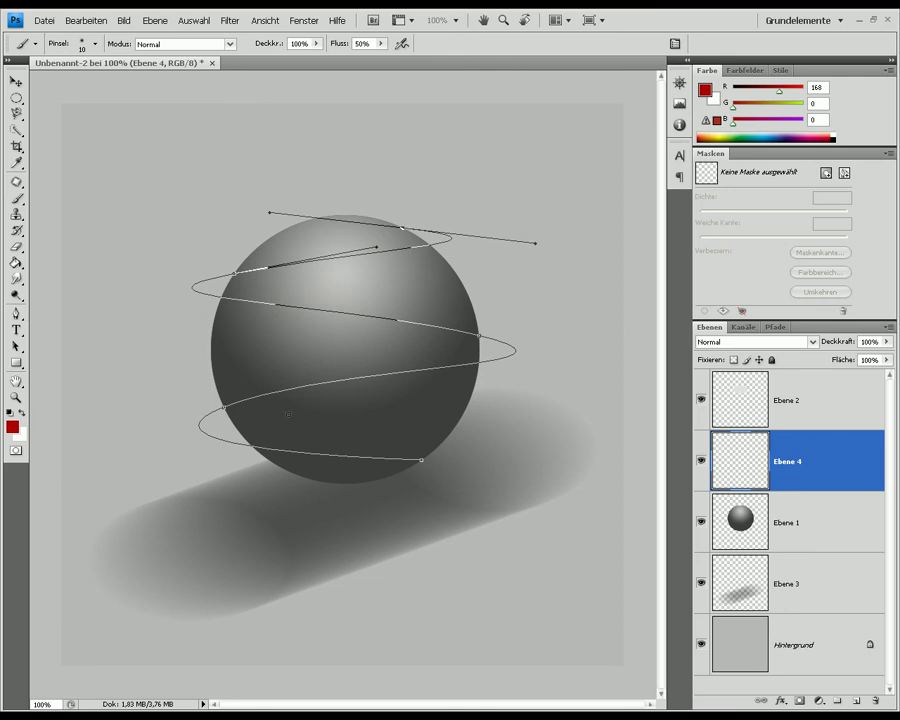
click(16, 313)
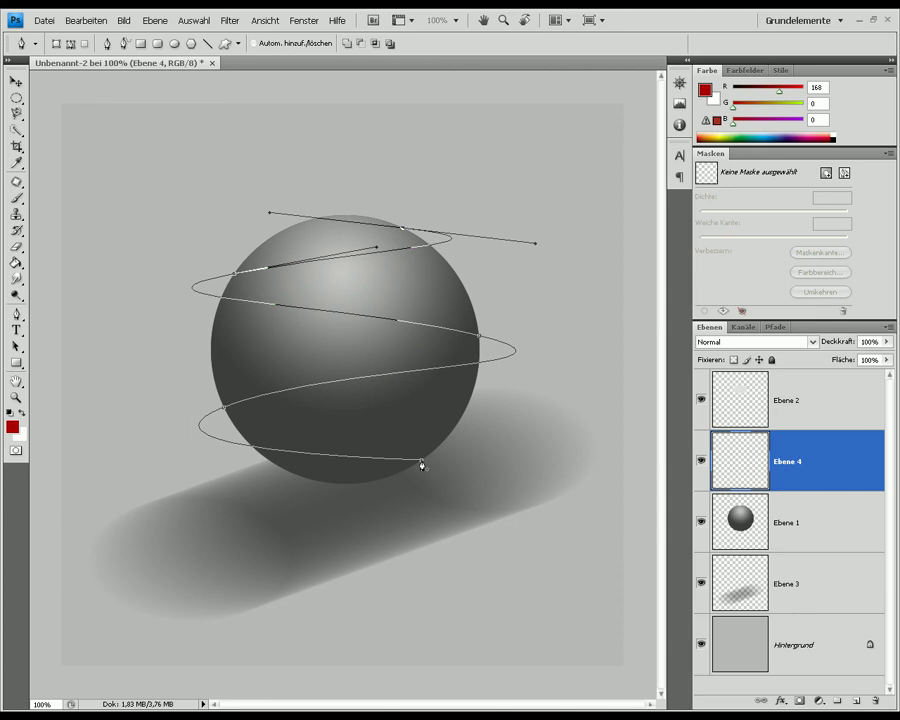
Stroke the spiral path with the dark red brush using Pfadkontur füllen
right_click(422, 465)
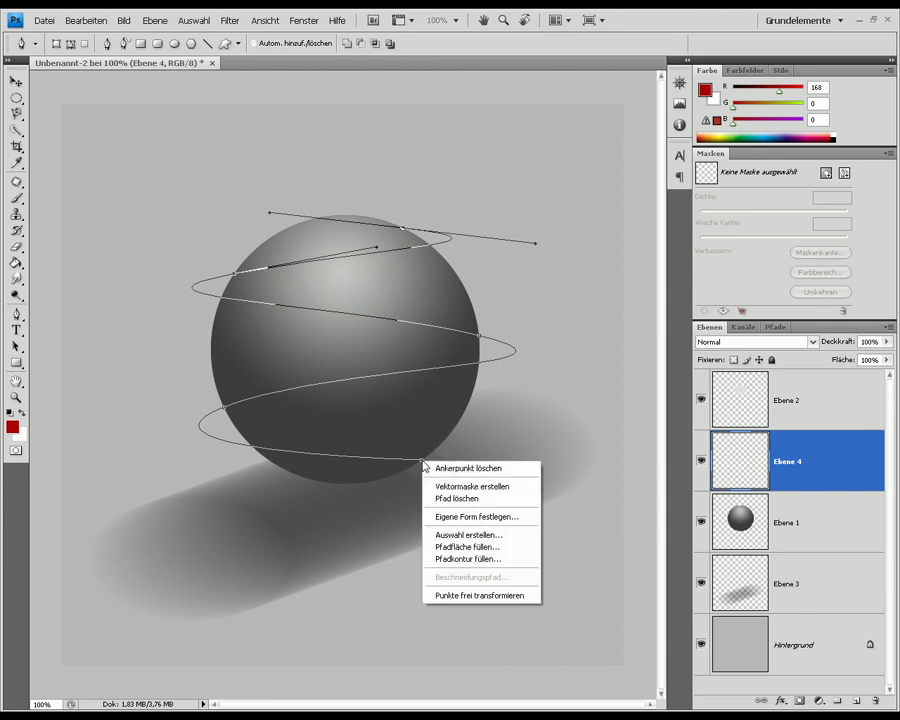
click(489, 560)
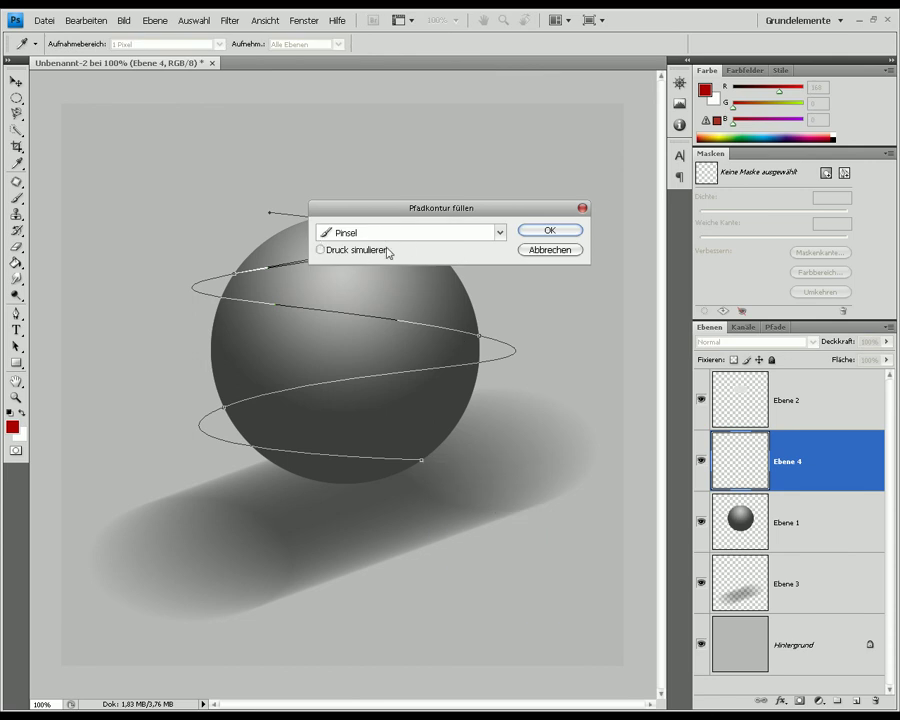
click(548, 232)
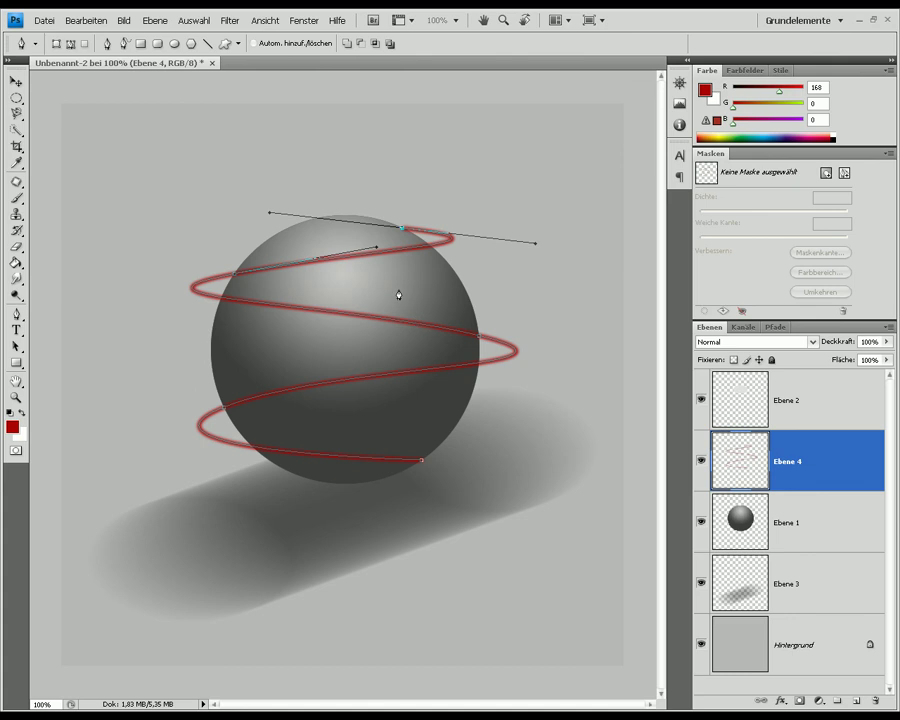
Hide the path outline and zoom in on the lower part of the sphere
click(265, 20)
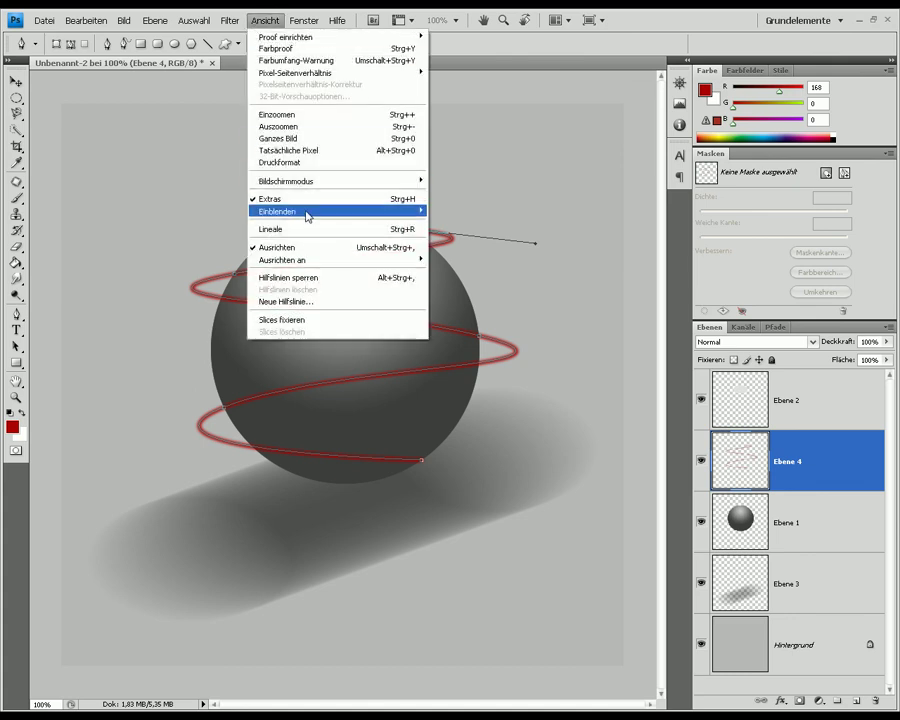
mouse_move(300, 211)
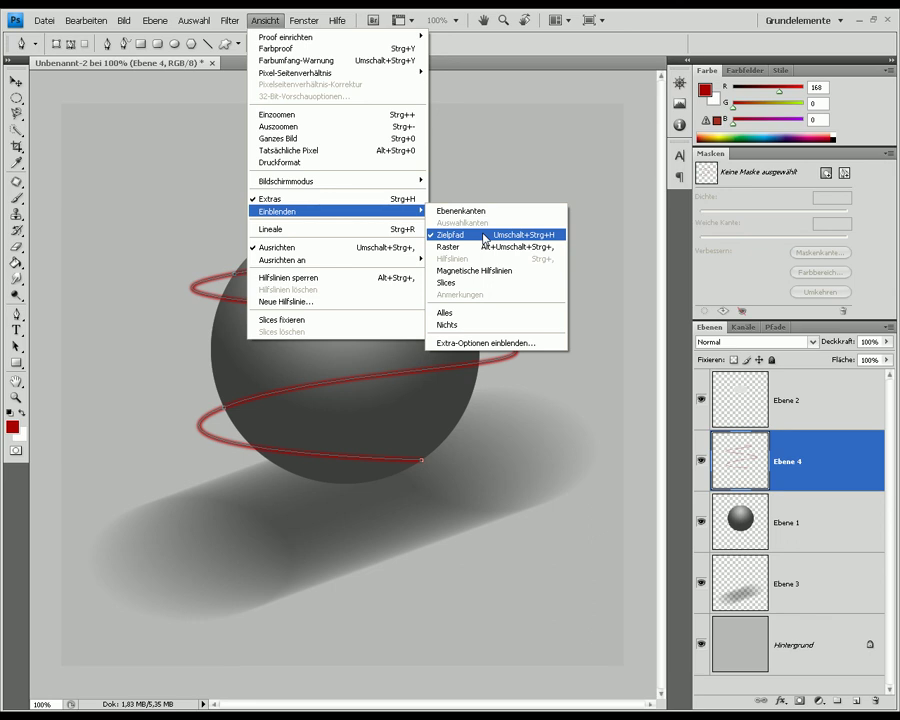
click(485, 237)
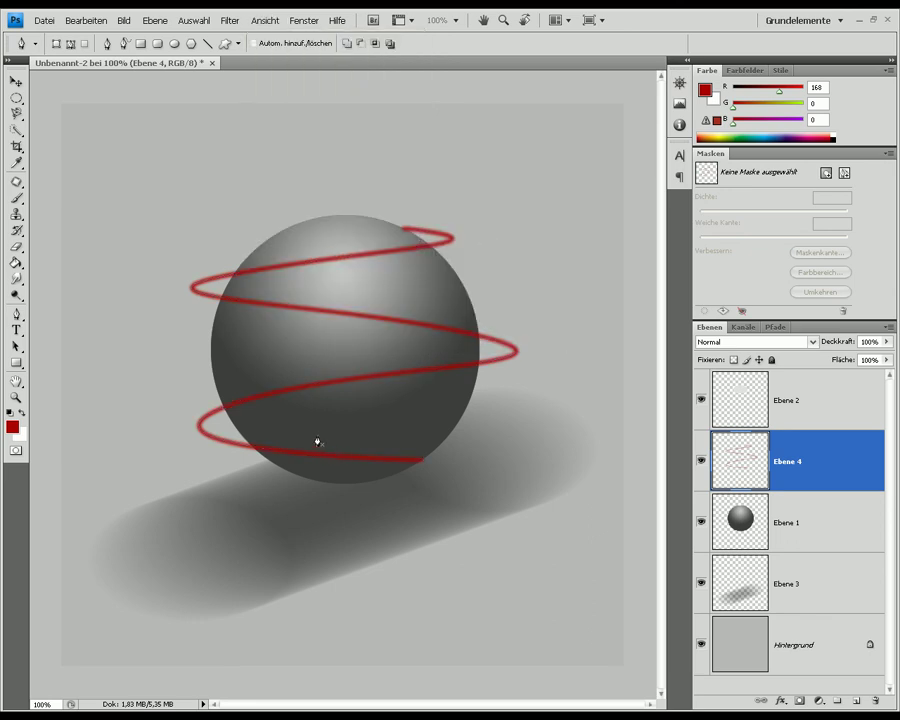
key(z)
drag(500, 341, 200, 478)
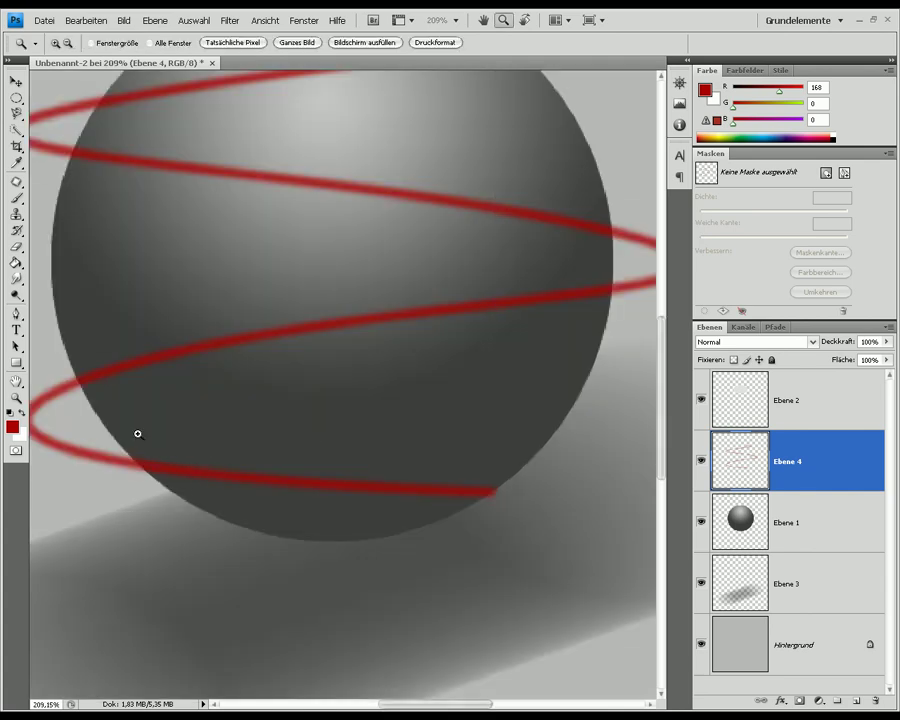
Erase the red spiral bands crossing the sphere's middle and upper front
click(19, 250)
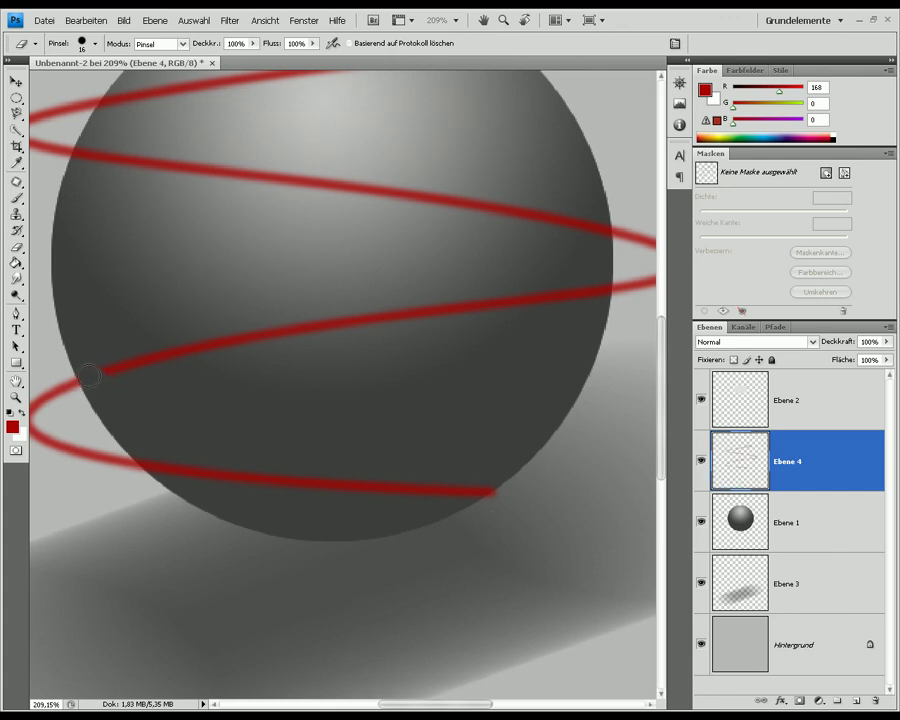
mouse_move(90, 370)
mouse_down()
mouse_move(371, 325)
mouse_move(392, 310)
mouse_move(530, 297)
mouse_up()
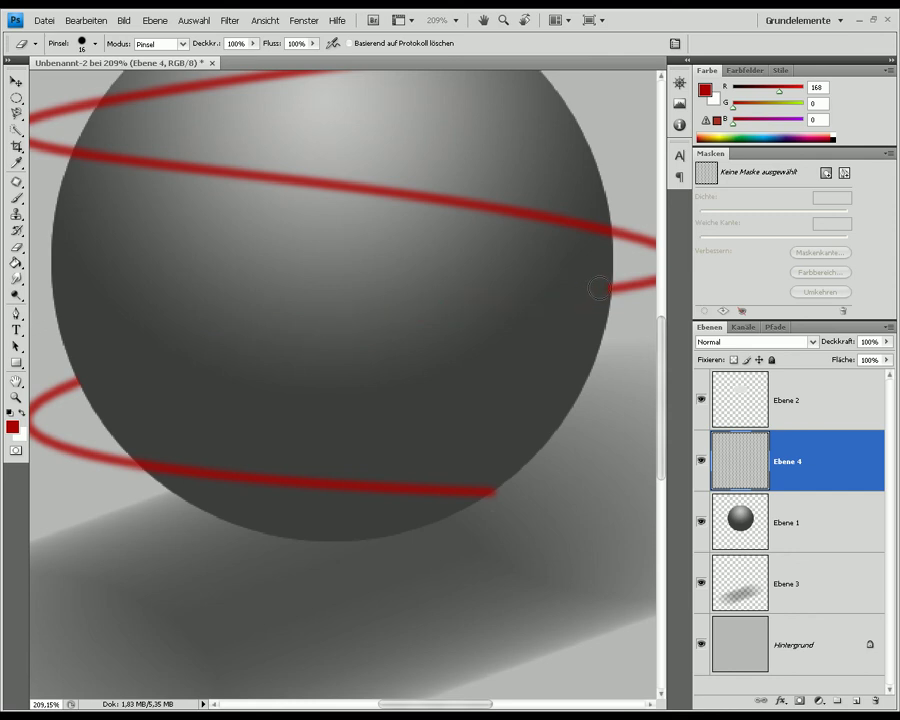
scroll(588, 285, up, 2)
scroll(450, 280, up, 1)
scroll(297, 277, up, 3)
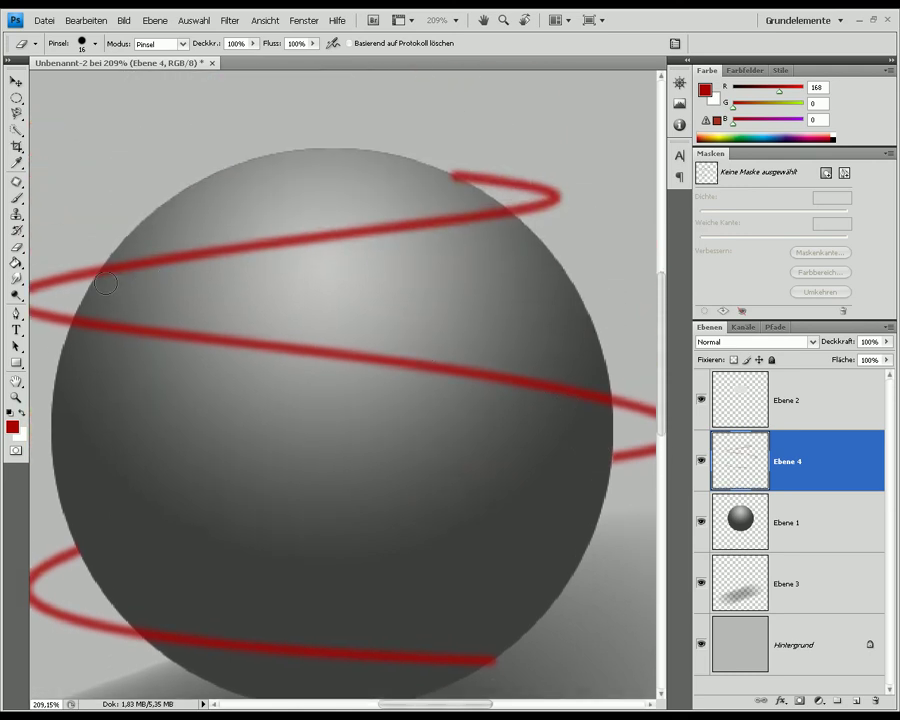
mouse_move(113, 274)
mouse_down()
mouse_move(270, 240)
mouse_move(499, 218)
mouse_up()
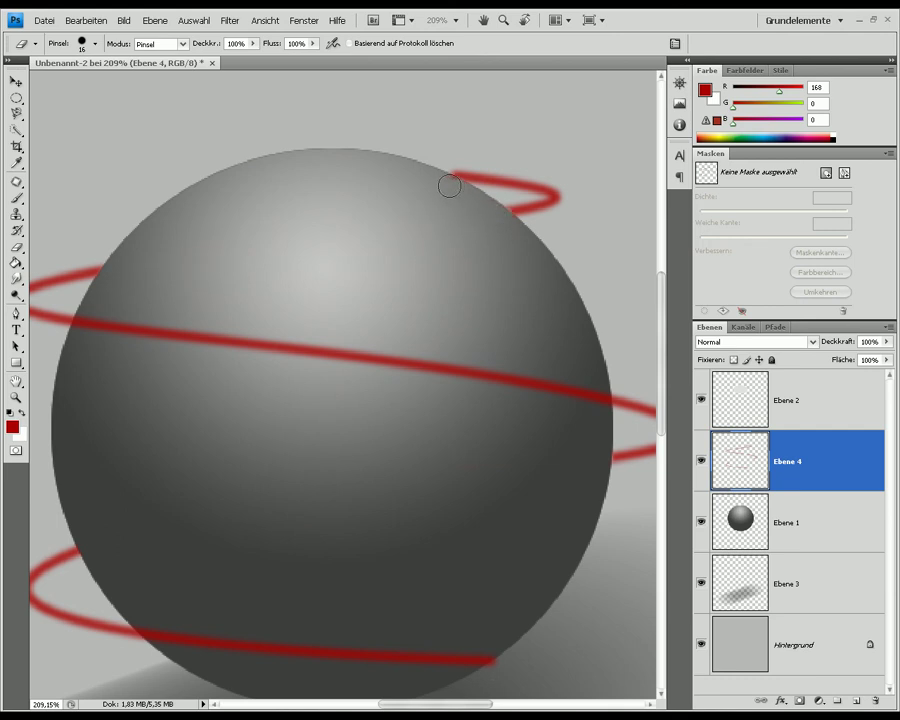
Deselect and return the view to 100% zoom
key(m)
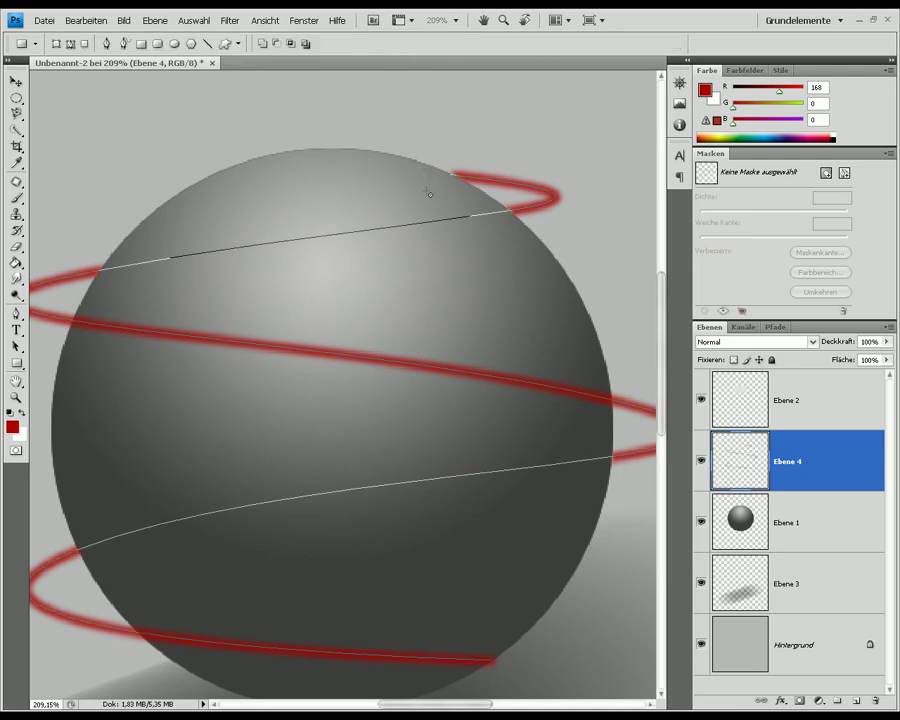
key(ctrl+d)
key(z)
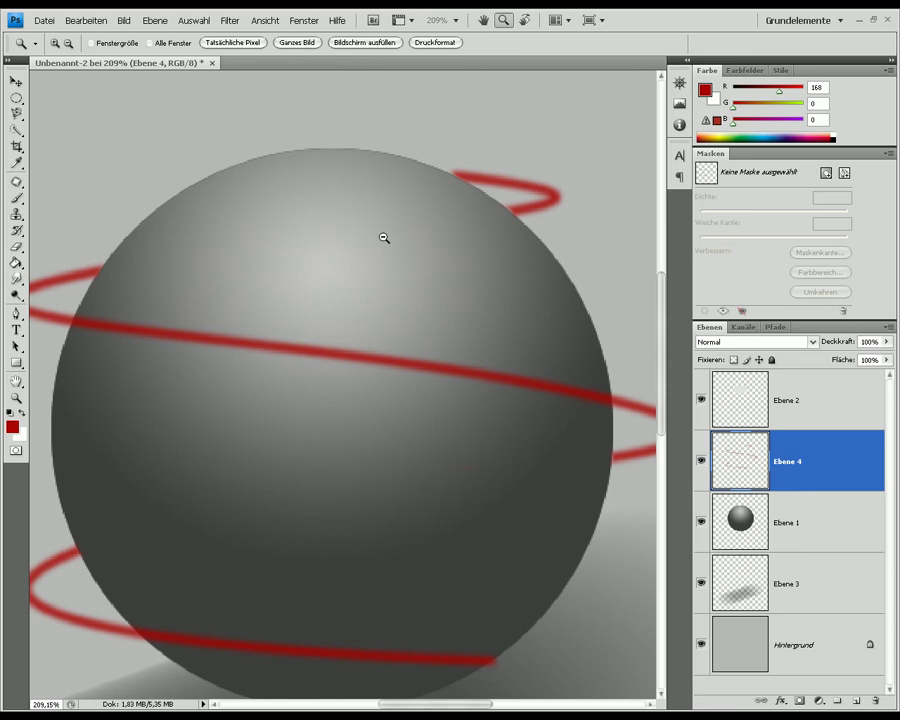
alt+click(454, 199)
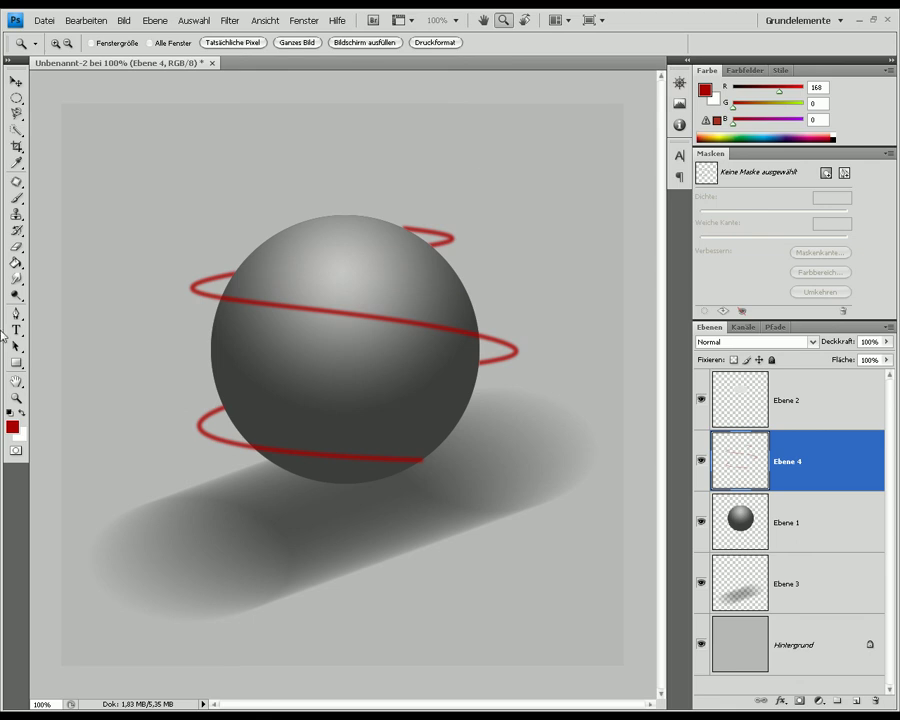
Add white text 'Photoshopartz' with 'Design' on a second line above the sphere
click(17, 331)
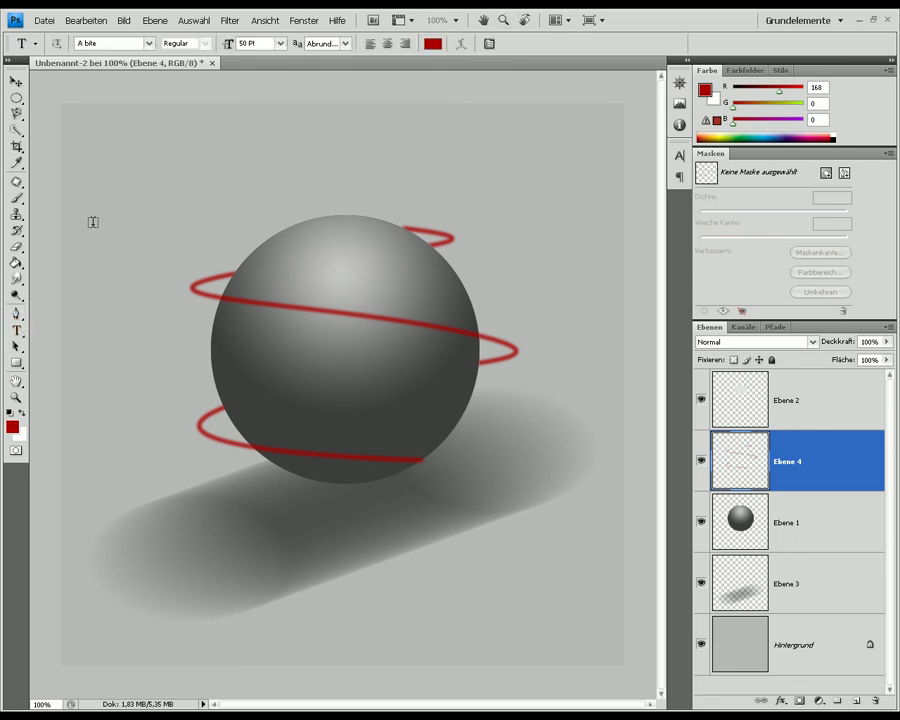
click(93, 230)
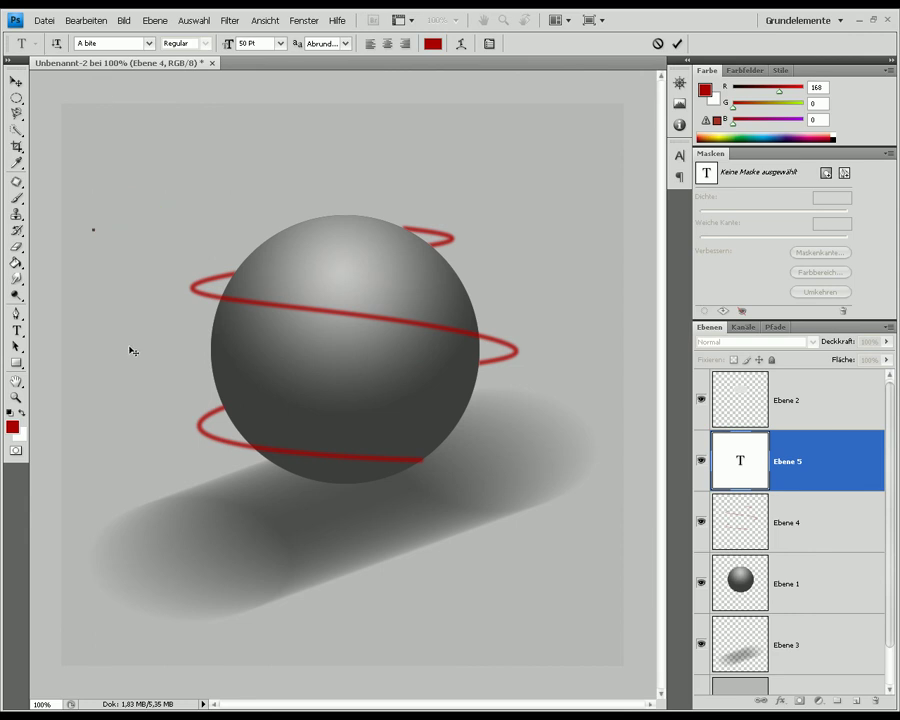
click(21, 412)
text(Photoshop)
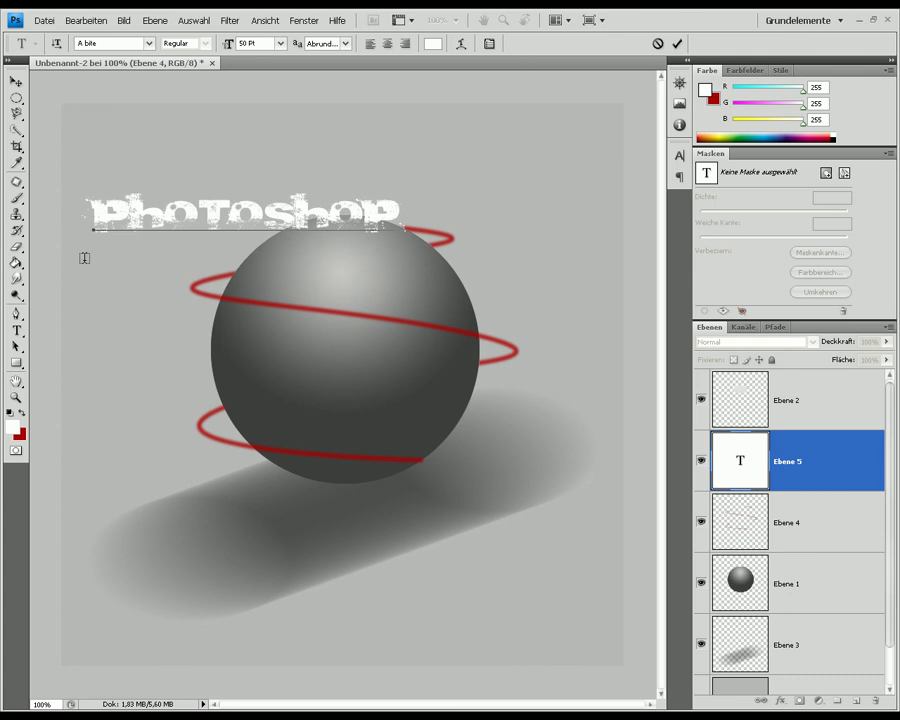
text(artz)
key(Return)
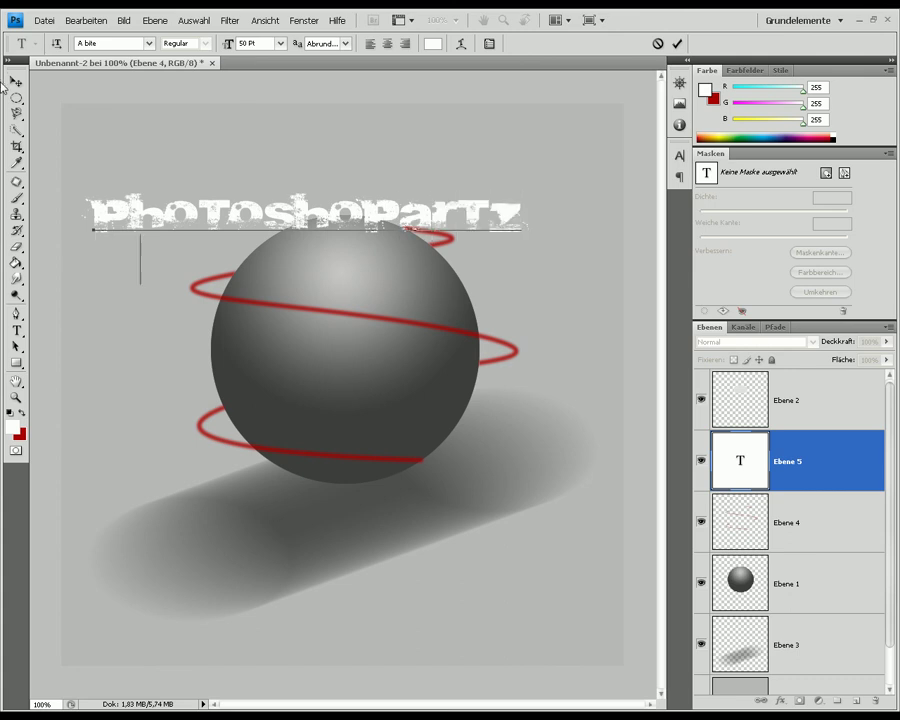
text(Design)
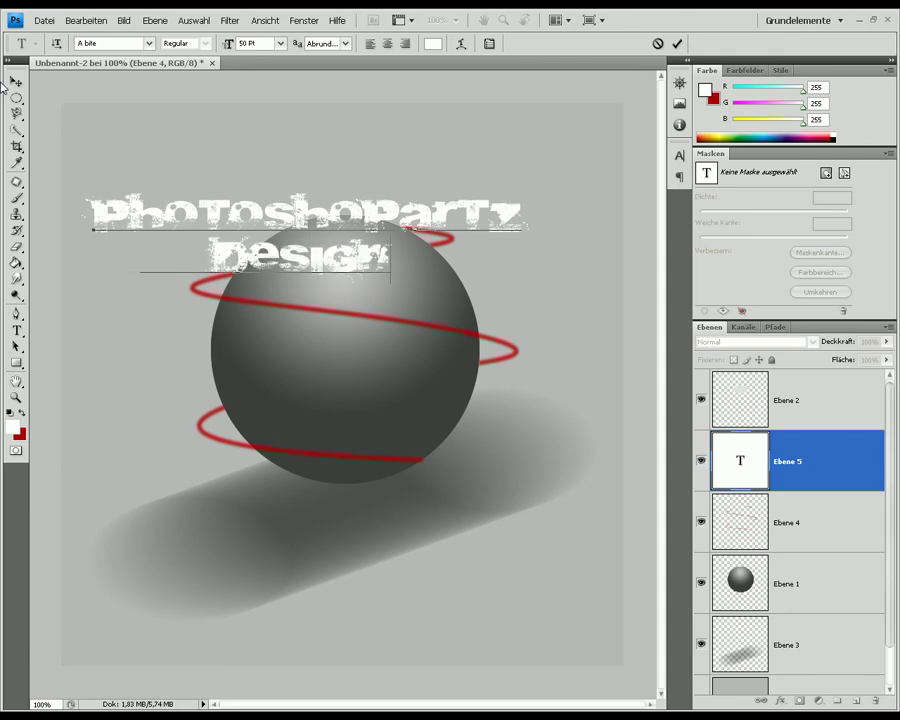
Commit the text and move it up-right to centre it over the sphere
click(16, 81)
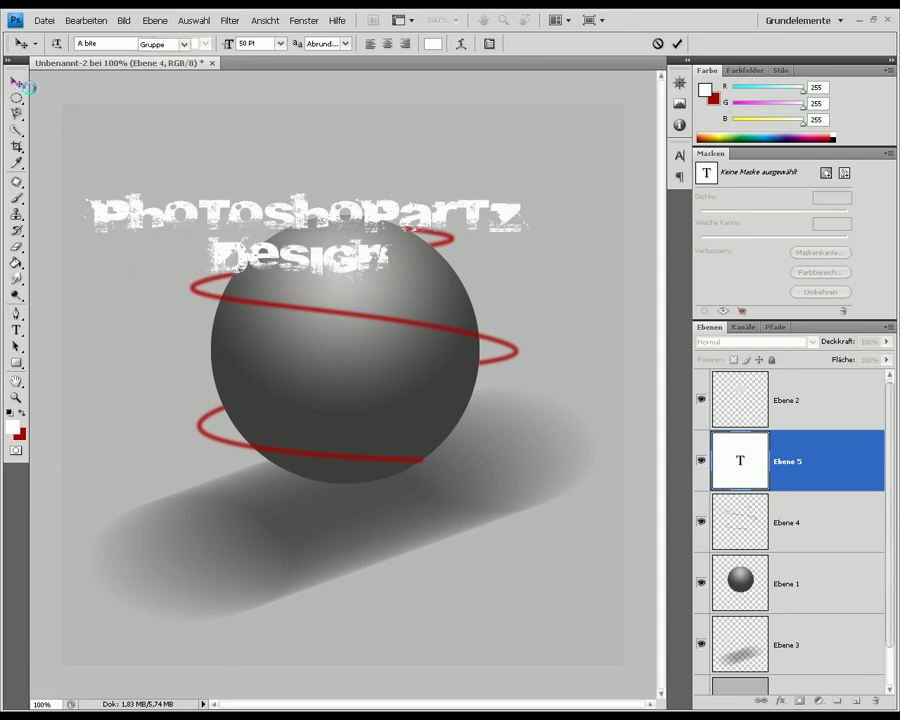
drag(274, 232, 324, 202)
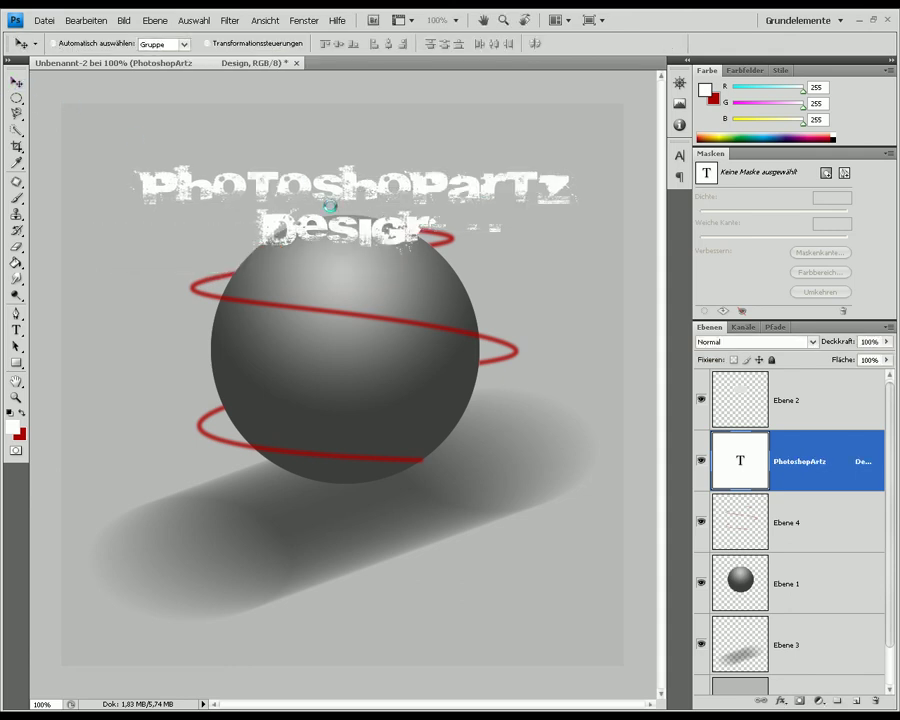